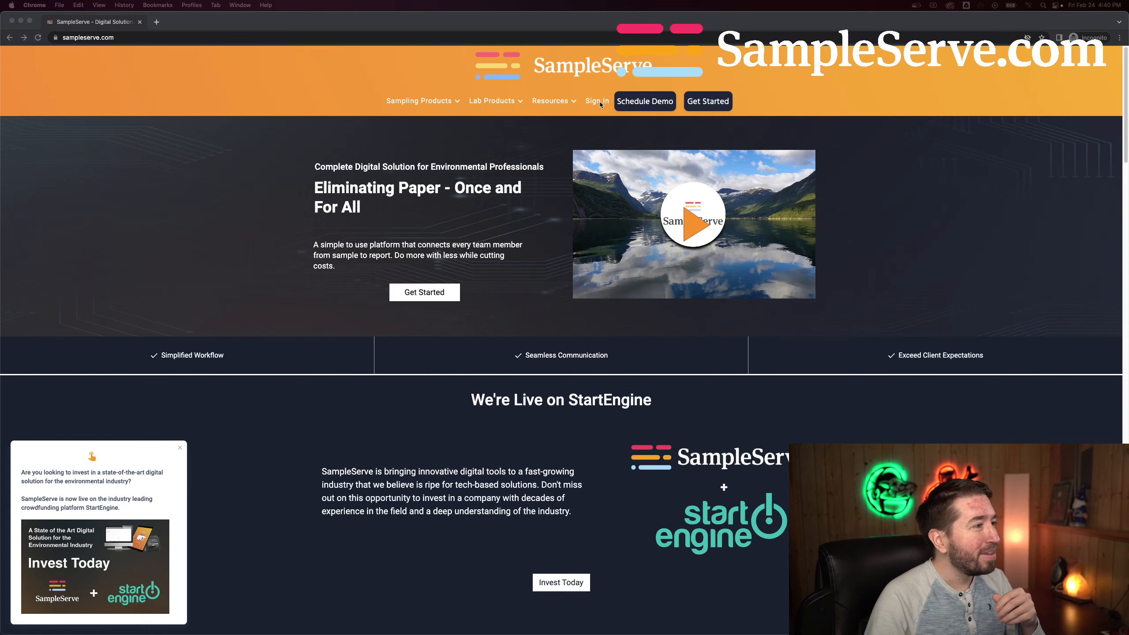
Step: Sign up for a new SampleServe account using the suggested e-mail address and a password
{"action": "left_click", "coordinate": [595, 102]}
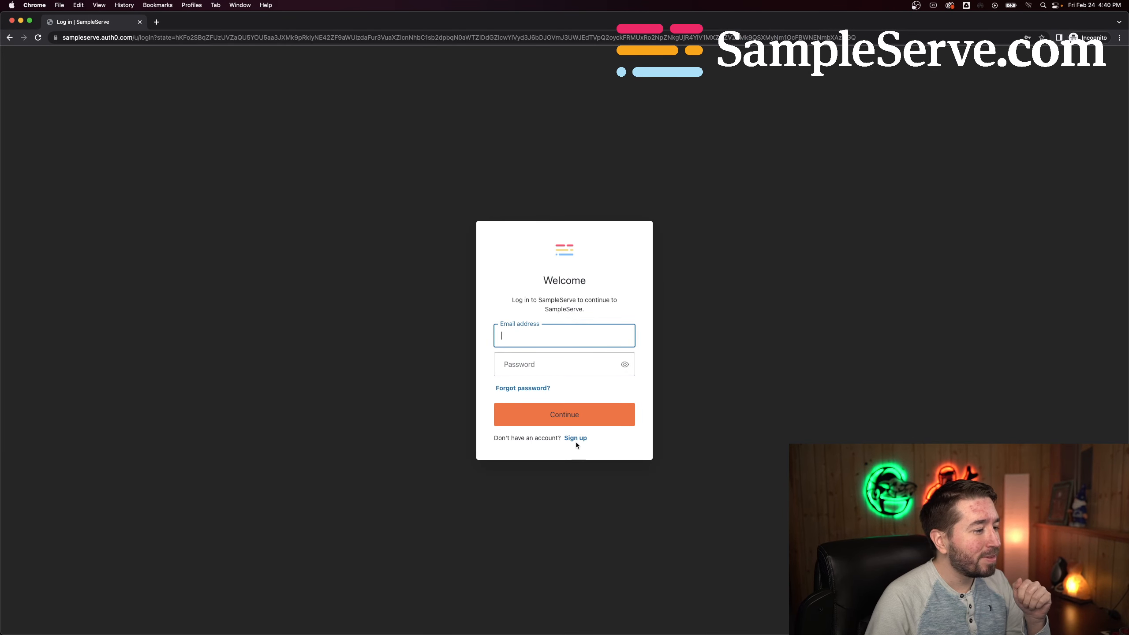
{"action": "left_click", "coordinate": [576, 441]}
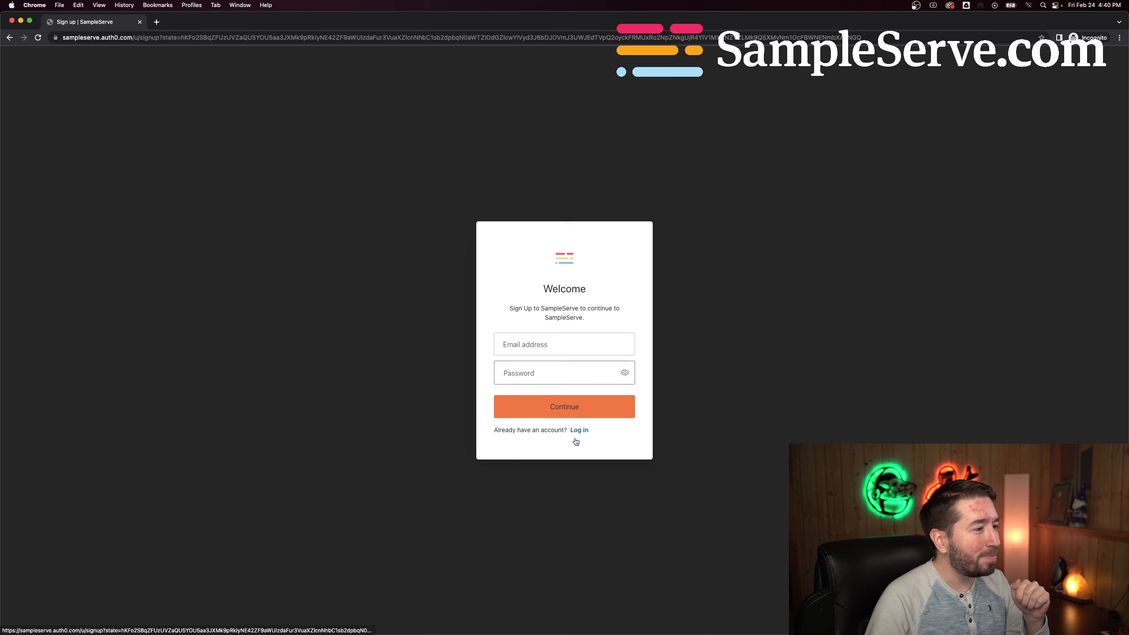
{"action": "left_click", "coordinate": [556, 341]}
{"action": "left_click", "coordinate": [547, 367]}
{"action": "left_click", "coordinate": [543, 371]}
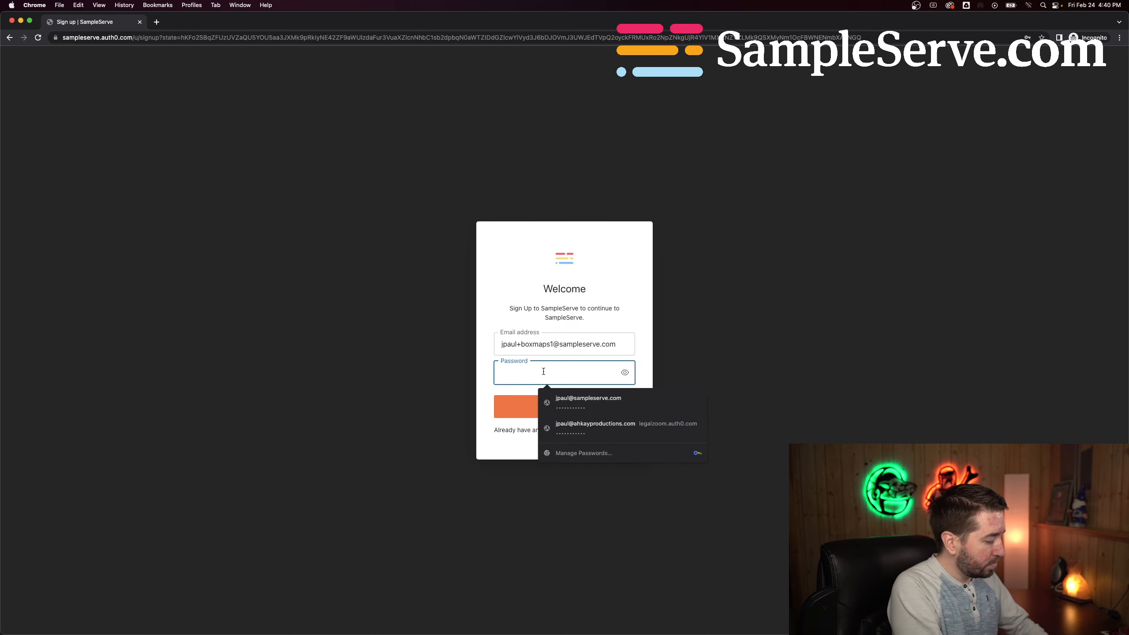
{"action": "type", "text": "•••••••••••"}
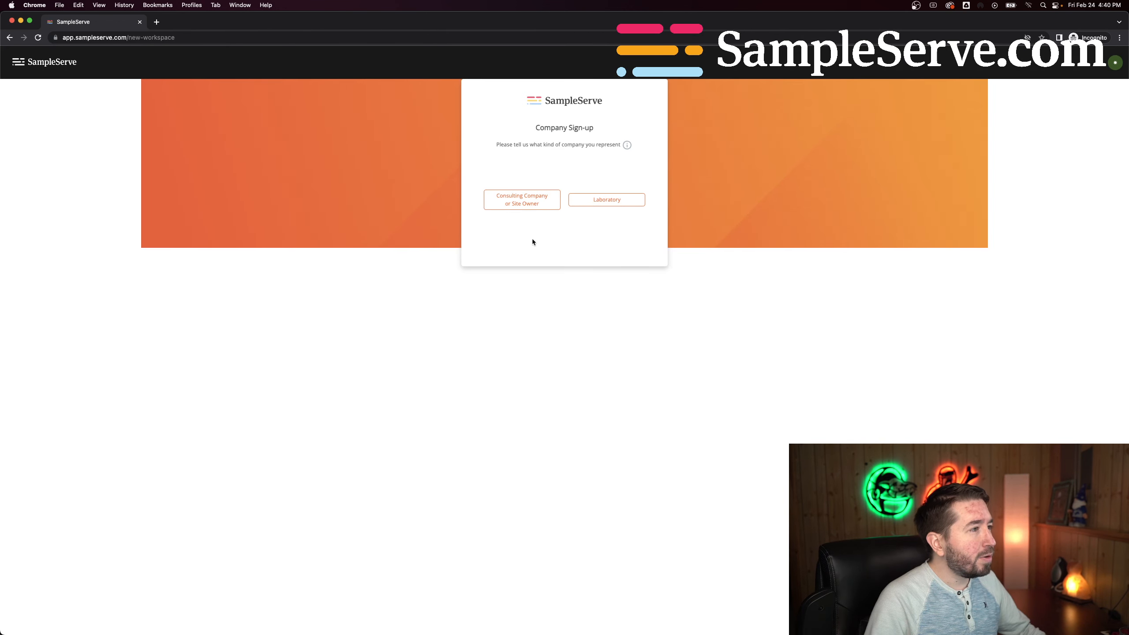
Step: Register a consulting company or site owner workspace named 'data box company'
{"action": "left_click", "coordinate": [528, 206]}
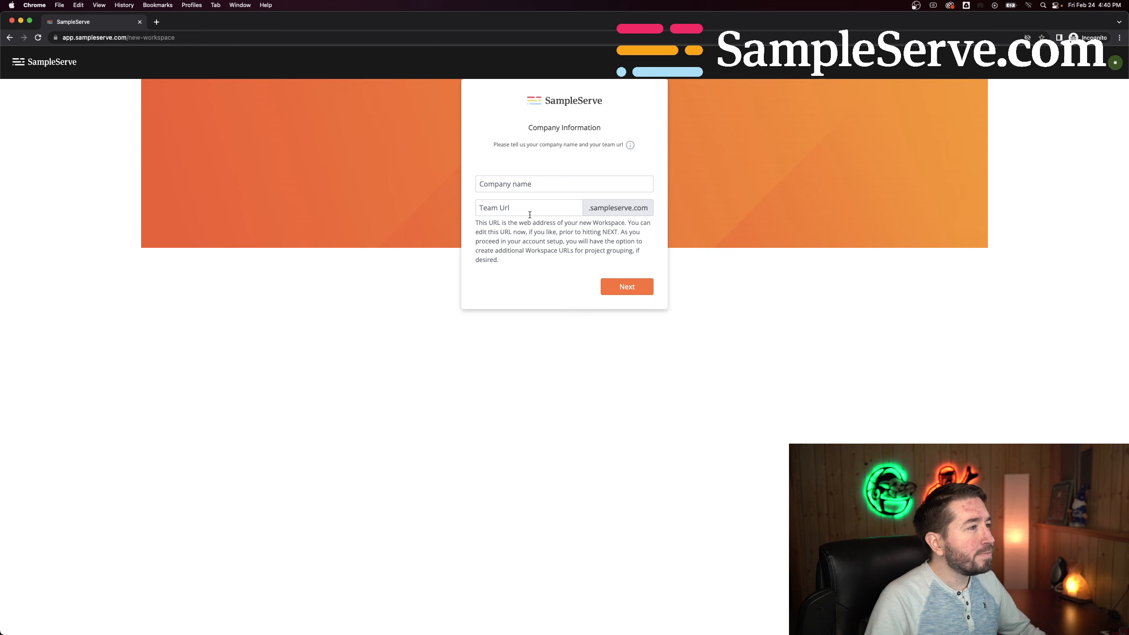
{"action": "left_click", "coordinate": [525, 184]}
{"action": "type", "text": "dat"}
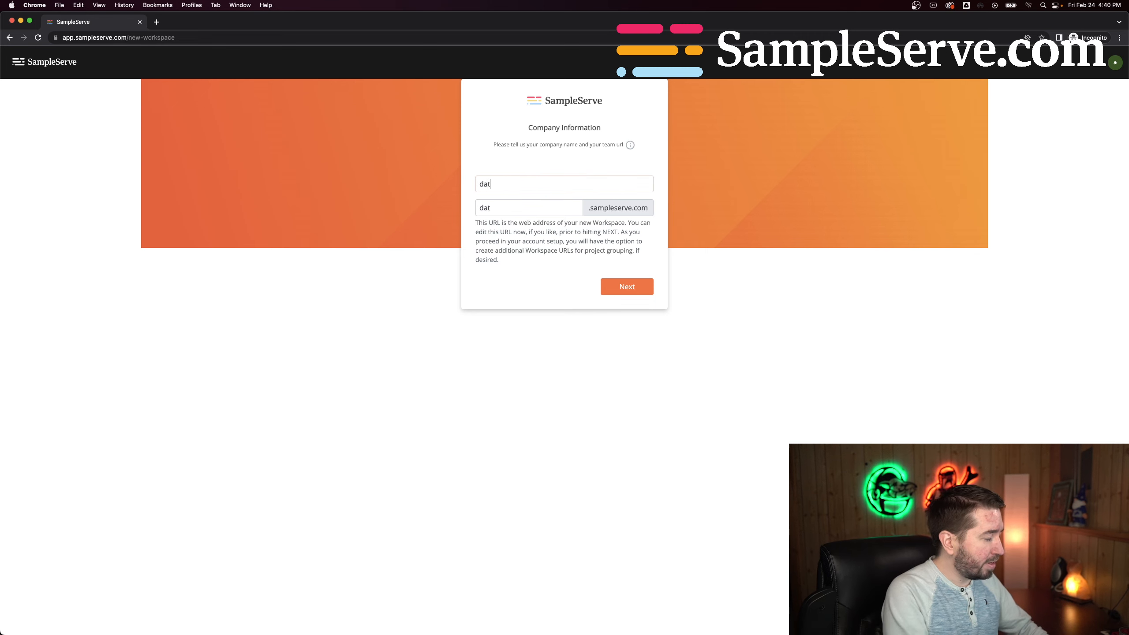
{"action": "type", "text": "a box company"}
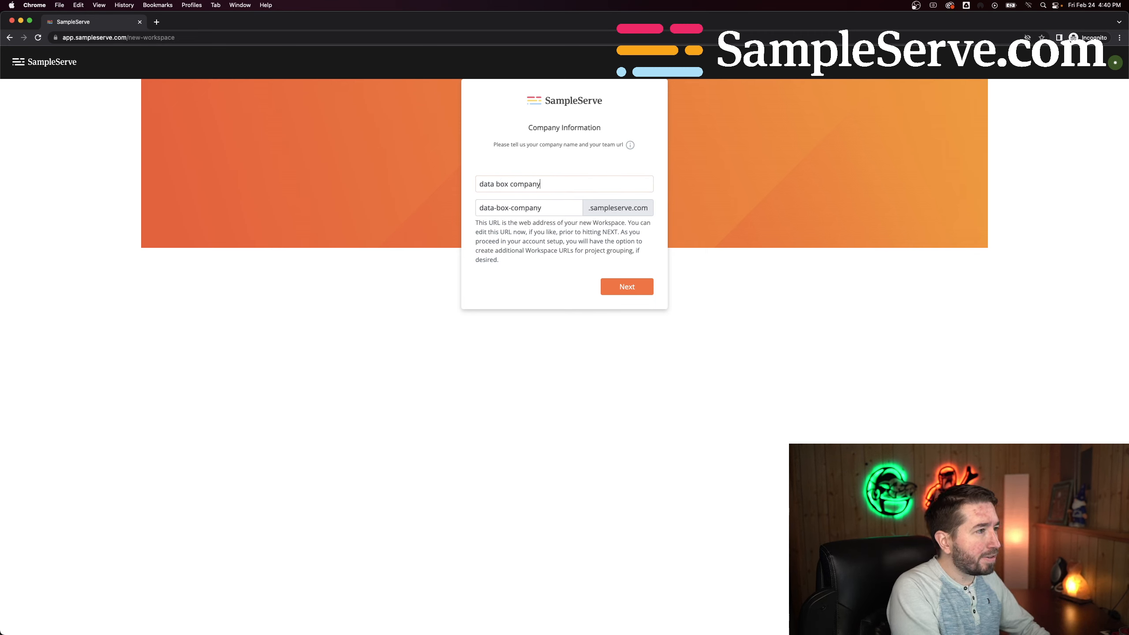
{"action": "left_click", "coordinate": [616, 288]}
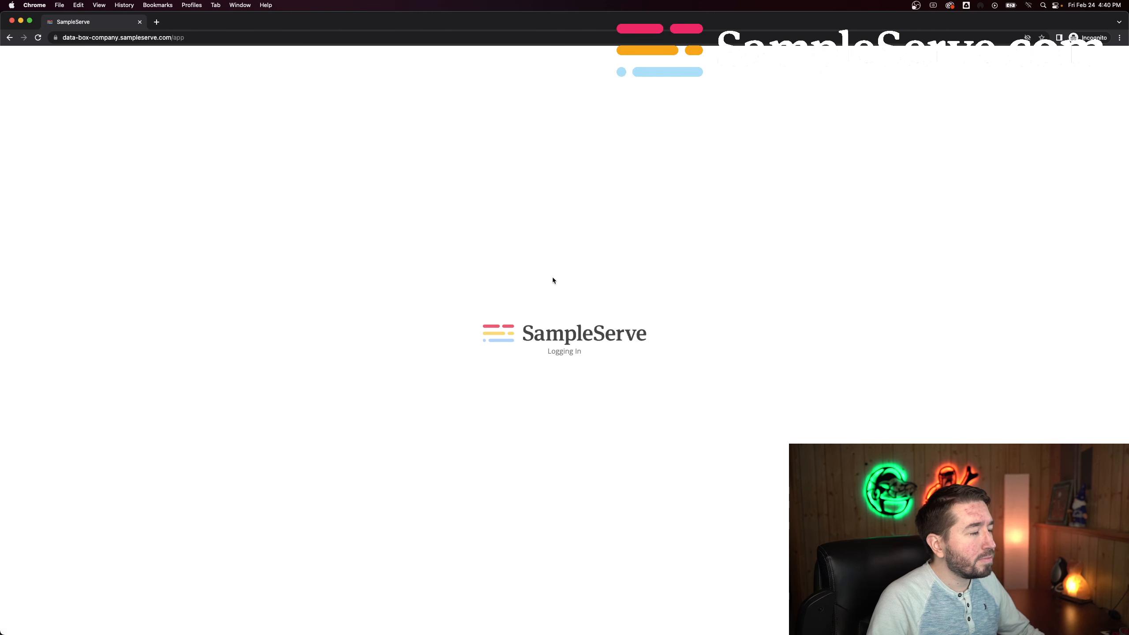
Step: Complete the user profile with full name and phone number, then dismiss the welcome tour
{"action": "left_click", "coordinate": [529, 178]}
{"action": "type", "text": "jouah"}
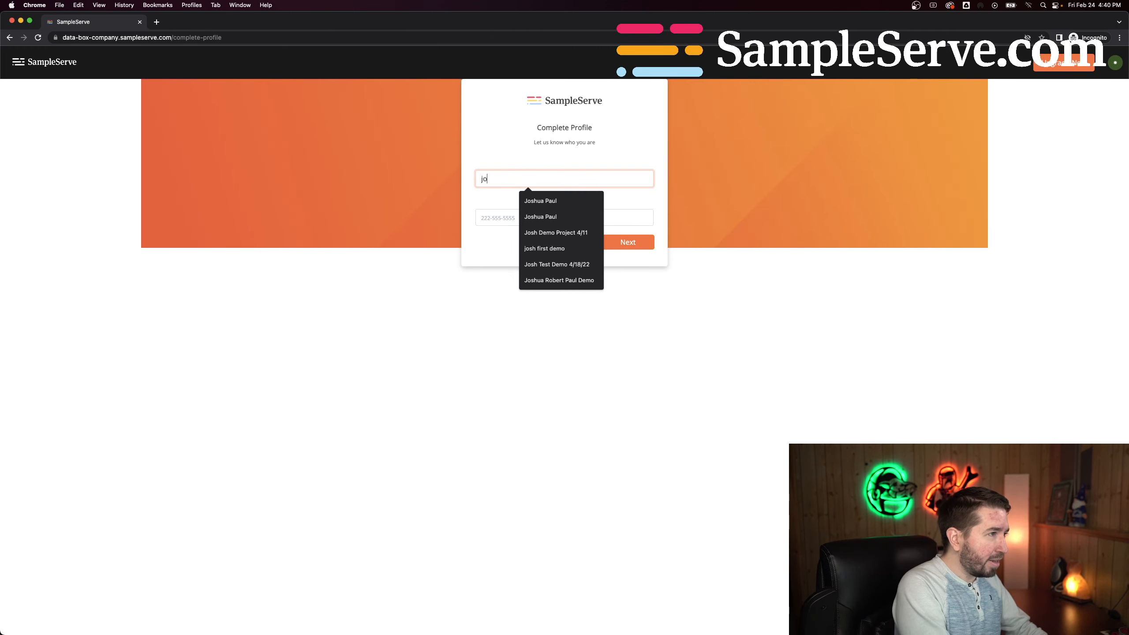
{"action": "key", "text": "BackSpace"}
{"action": "type", "text": "shua"}
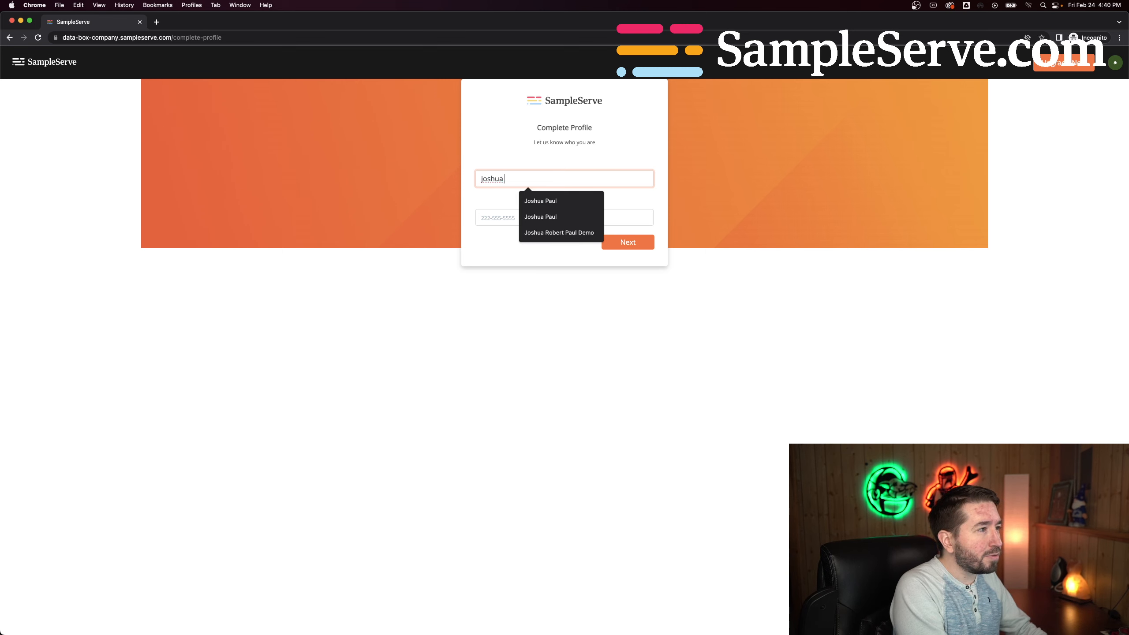
{"action": "type", "text": " Paul"}
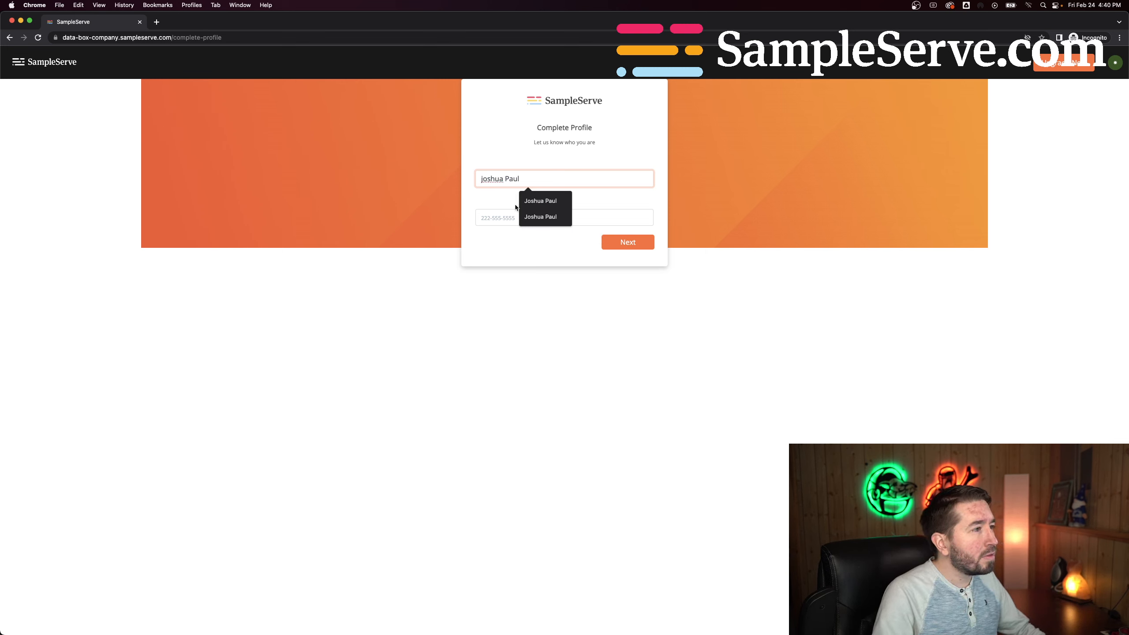
{"action": "left_click", "coordinate": [506, 217]}
{"action": "left_click", "coordinate": [551, 243]}
{"action": "left_click", "coordinate": [639, 245]}
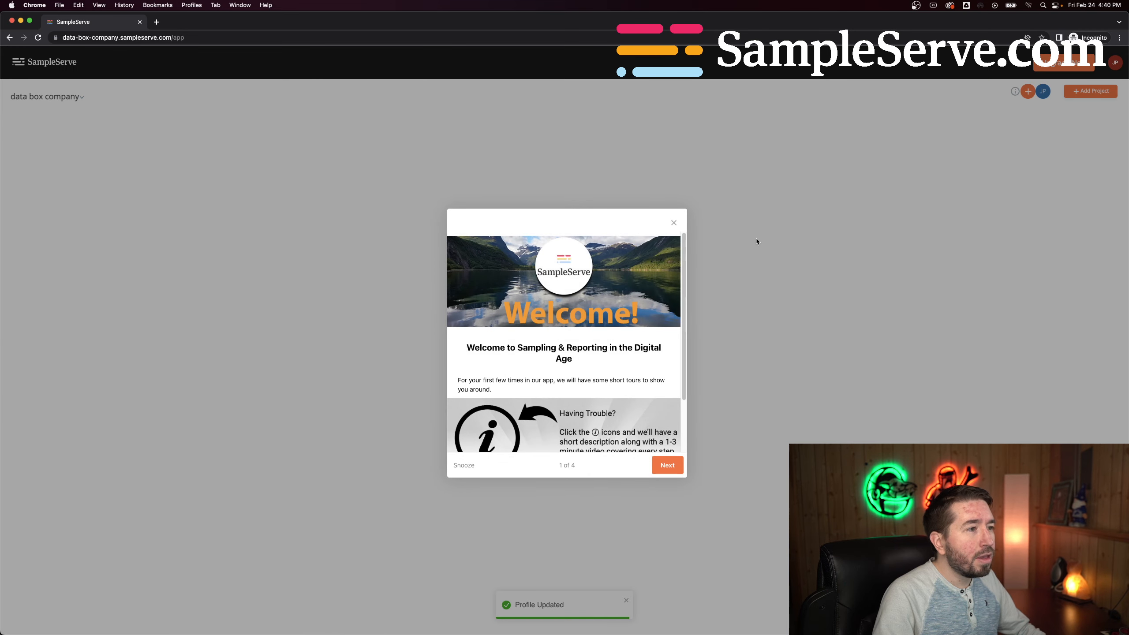
{"action": "left_click", "coordinate": [674, 223]}
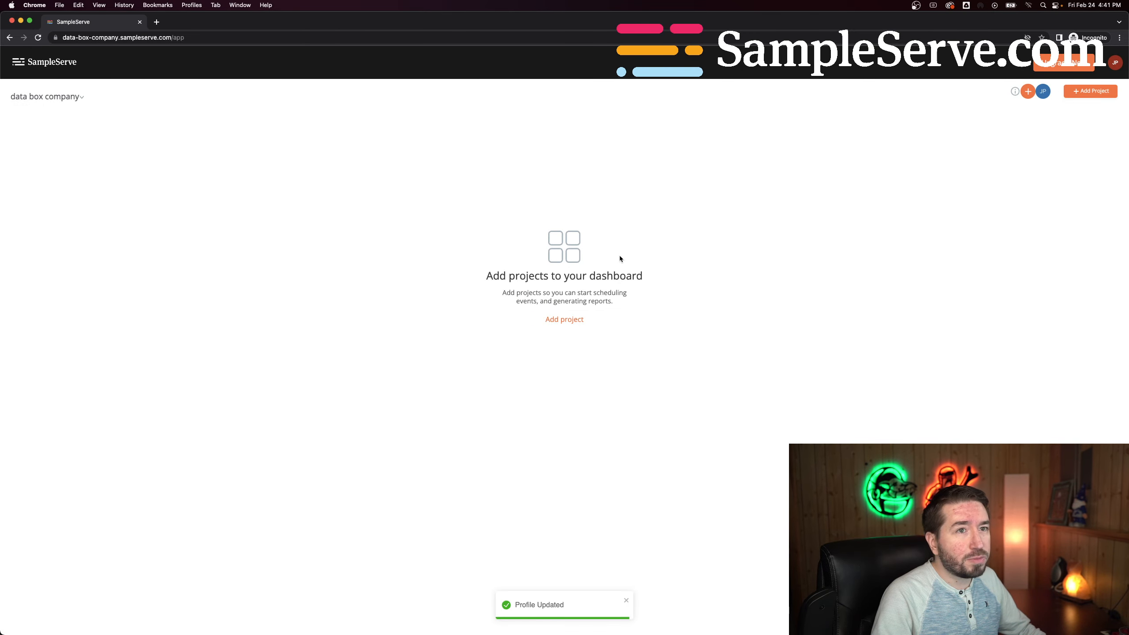
Step: Start a new project 'data box project' located in Michigan, United States, on EST time zone
{"action": "left_click", "coordinate": [565, 319]}
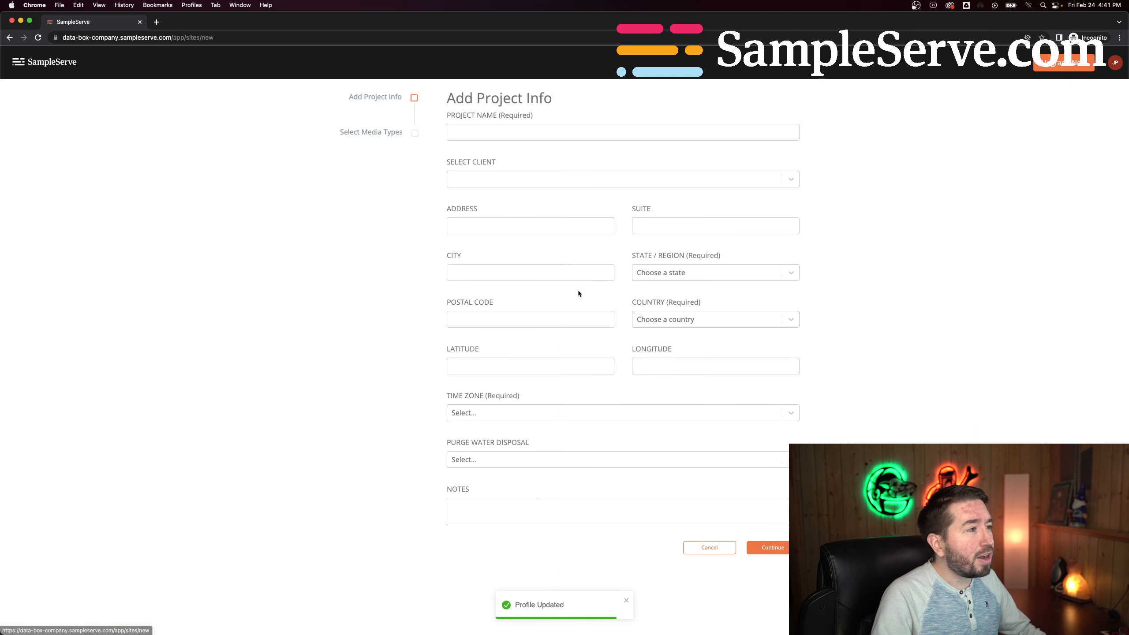
{"action": "left_click", "coordinate": [477, 136]}
{"action": "type", "text": "data"}
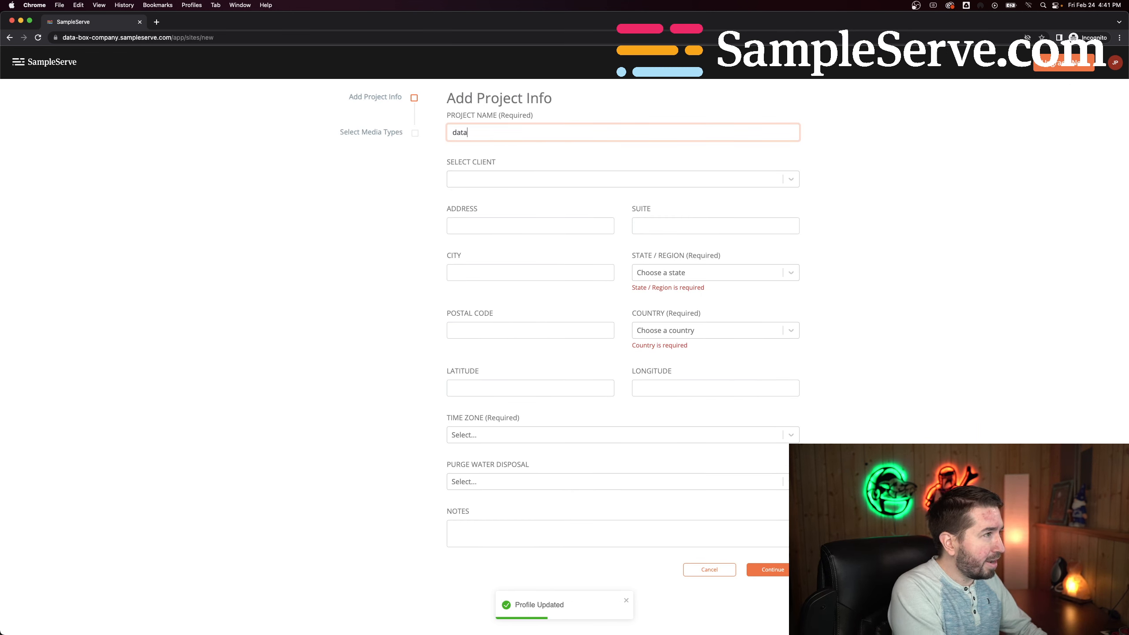
{"action": "type", "text": " box project"}
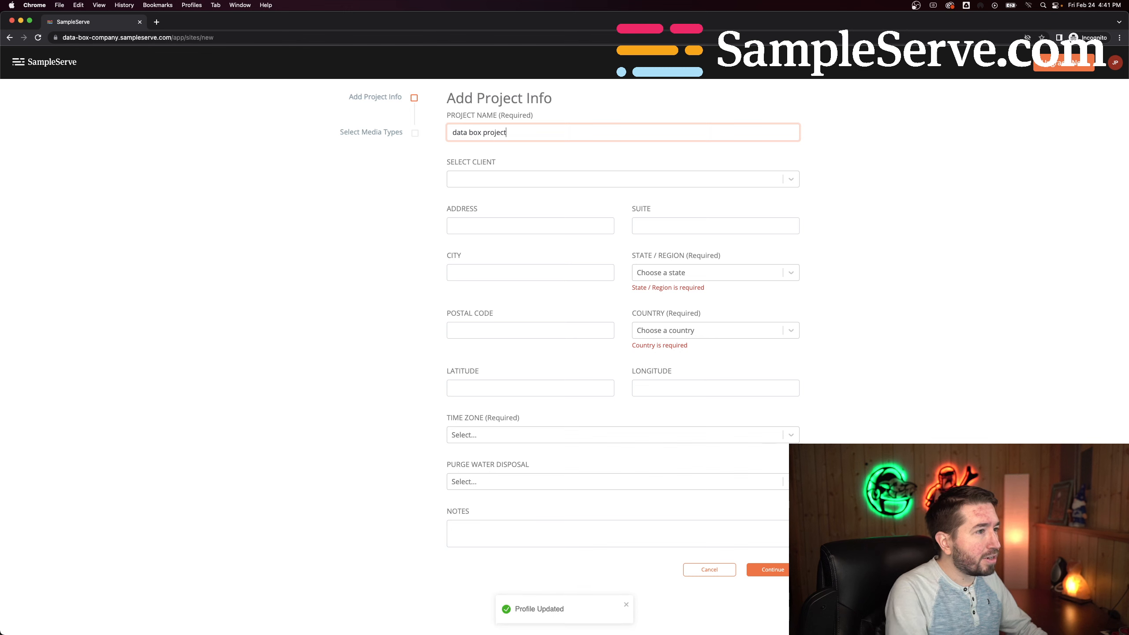
{"action": "left_click", "coordinate": [717, 272]}
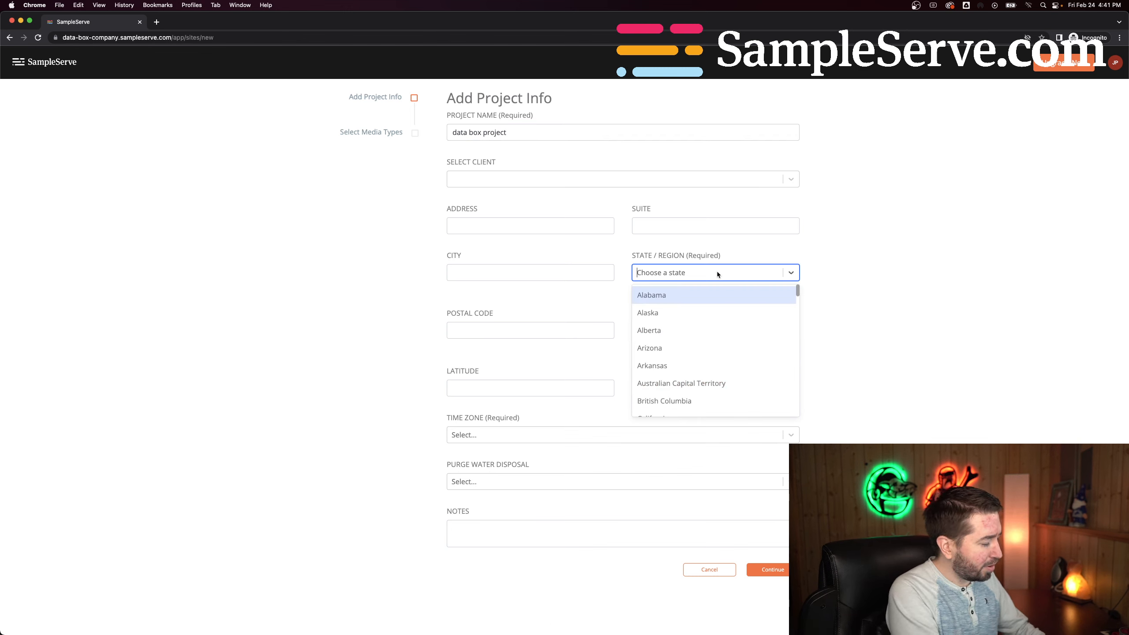
{"action": "type", "text": "michig"}
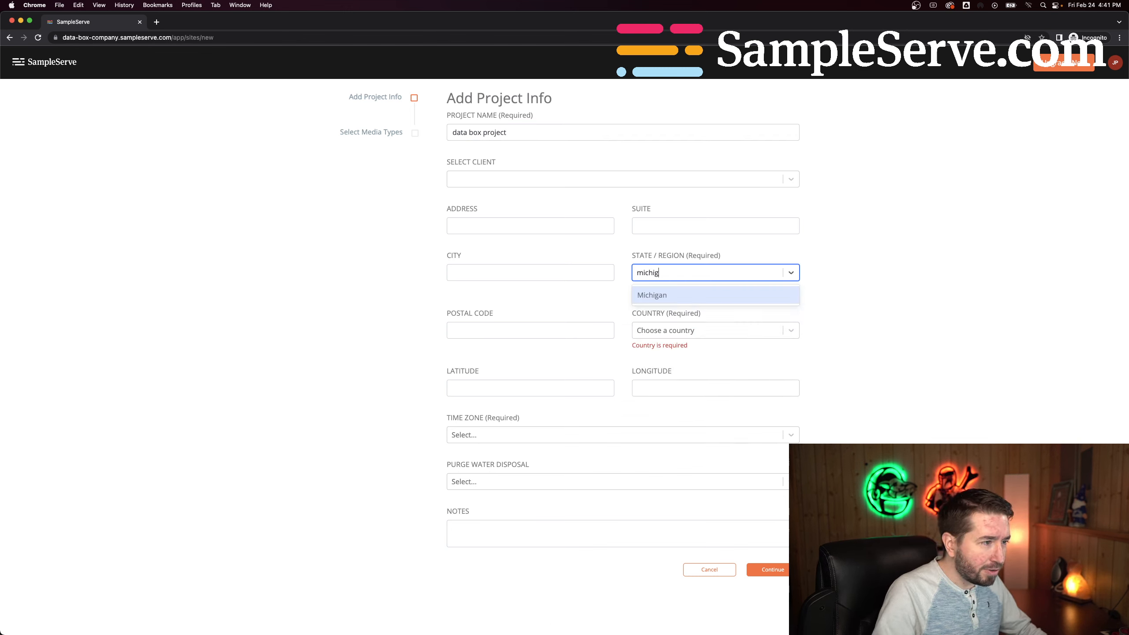
{"action": "left_click", "coordinate": [714, 295]}
{"action": "left_click", "coordinate": [698, 320]}
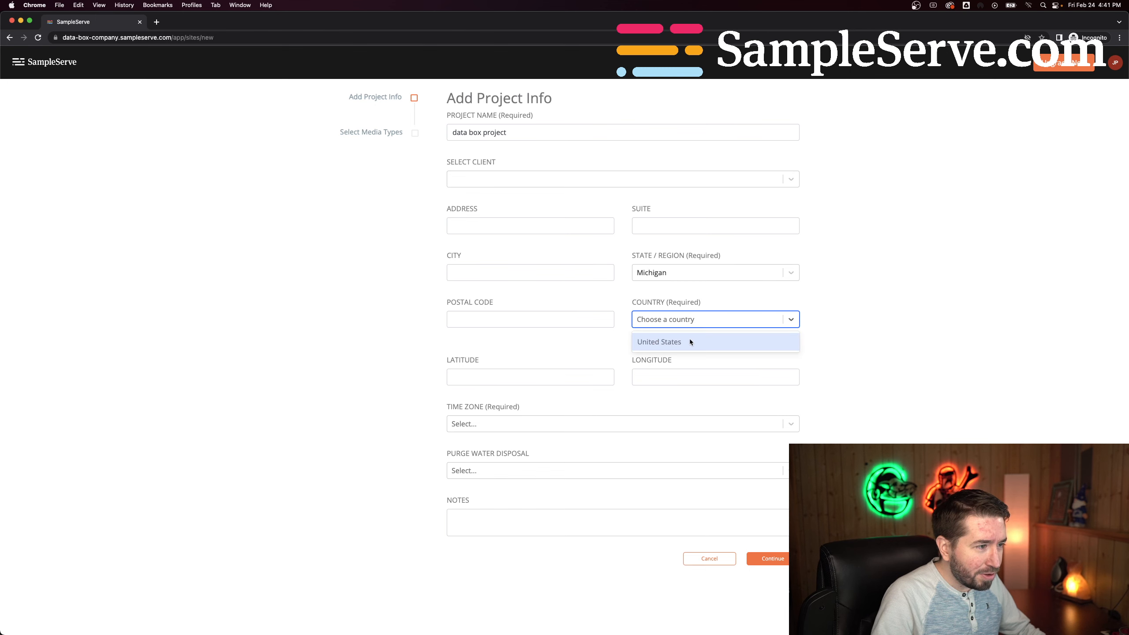
{"action": "left_click", "coordinate": [690, 341]}
{"action": "left_click", "coordinate": [503, 411]}
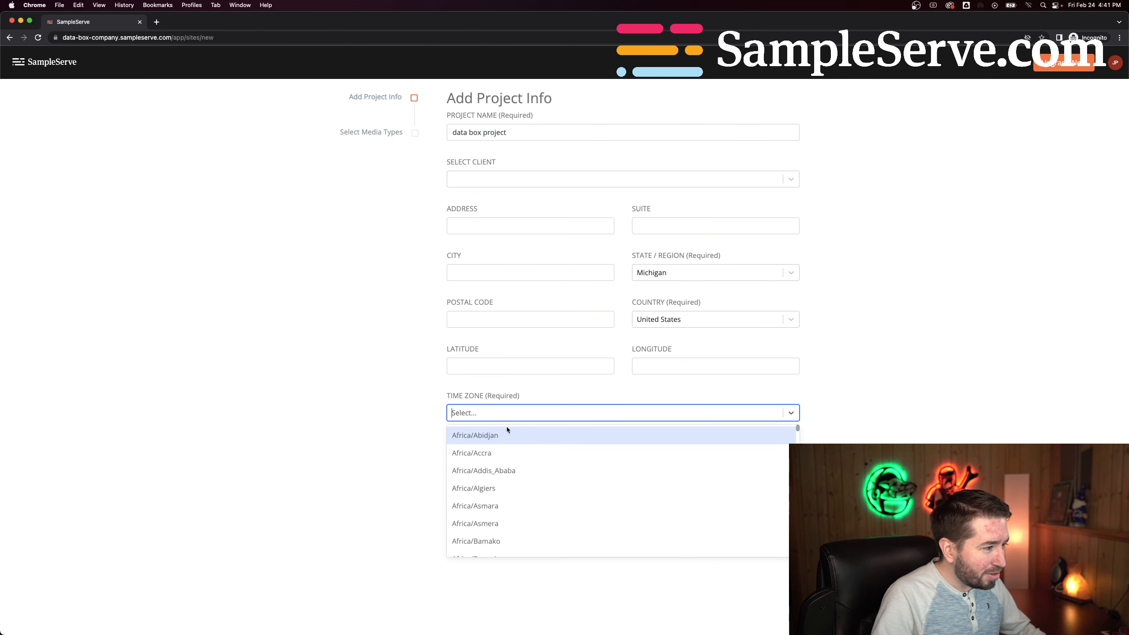
{"action": "type", "text": "est"}
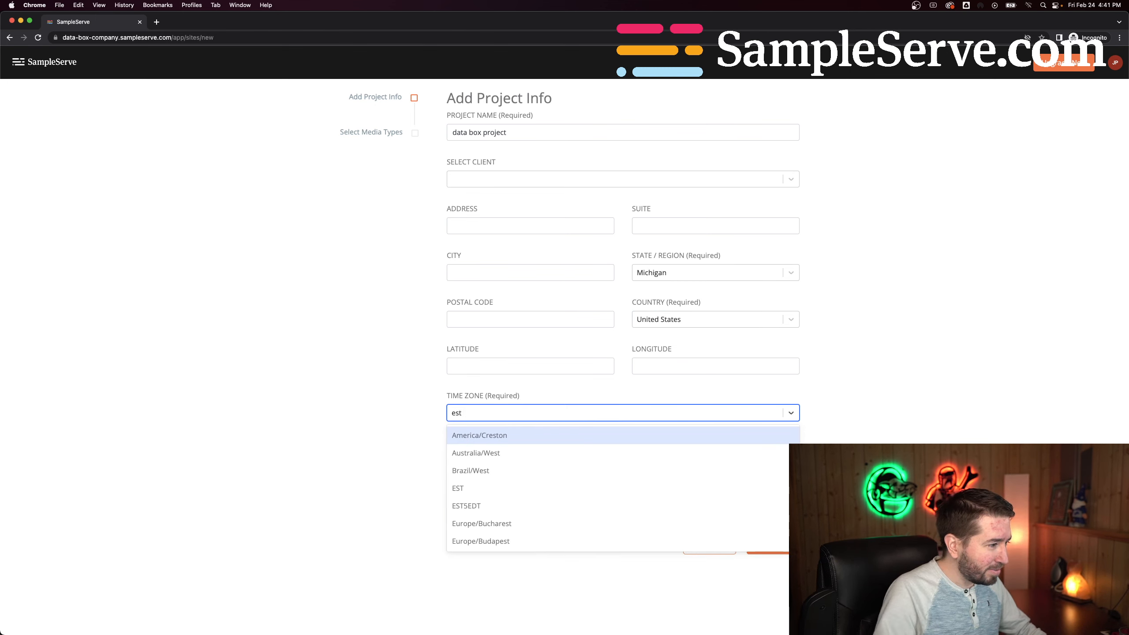
{"action": "left_click", "coordinate": [490, 492]}
Step: Add Soil alongside Groundwater as media types and save the project
{"action": "left_click", "coordinate": [782, 546]}
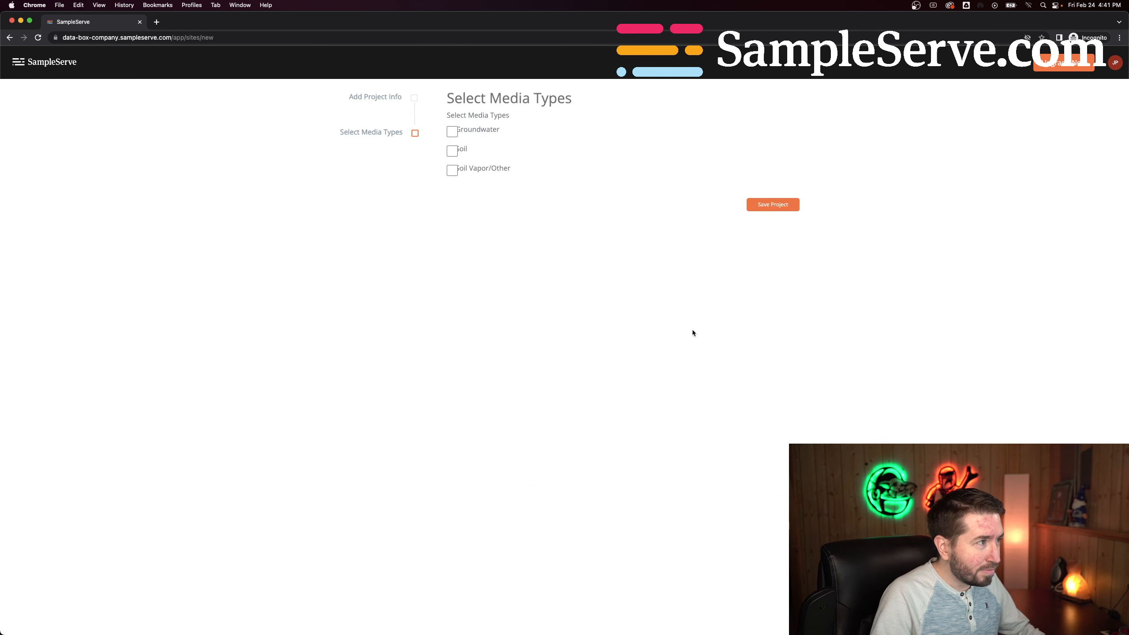
{"action": "left_click", "coordinate": [452, 151]}
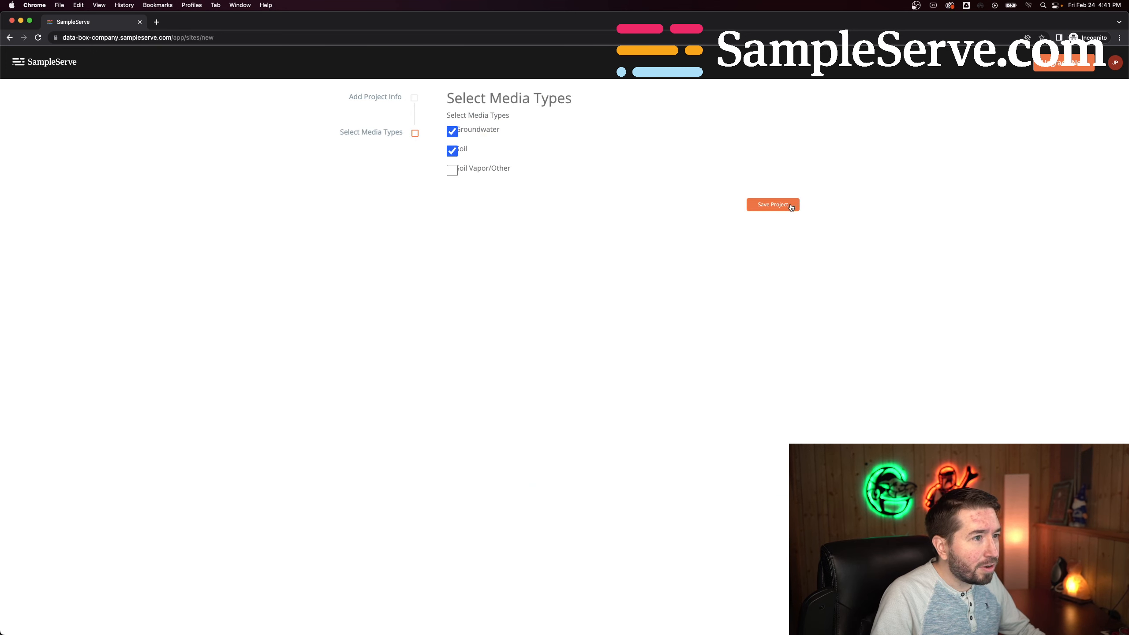
{"action": "left_click", "coordinate": [791, 206]}
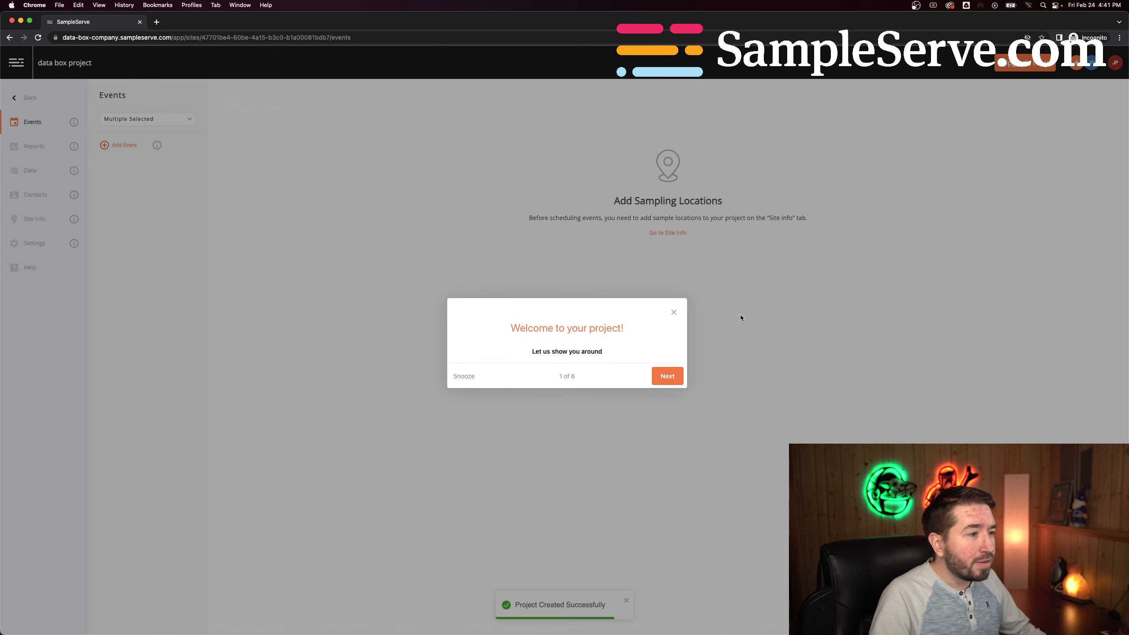
Step: Dismiss the project, site info and lab data tours and reach the Groundwater lab data page
{"action": "left_click", "coordinate": [674, 313]}
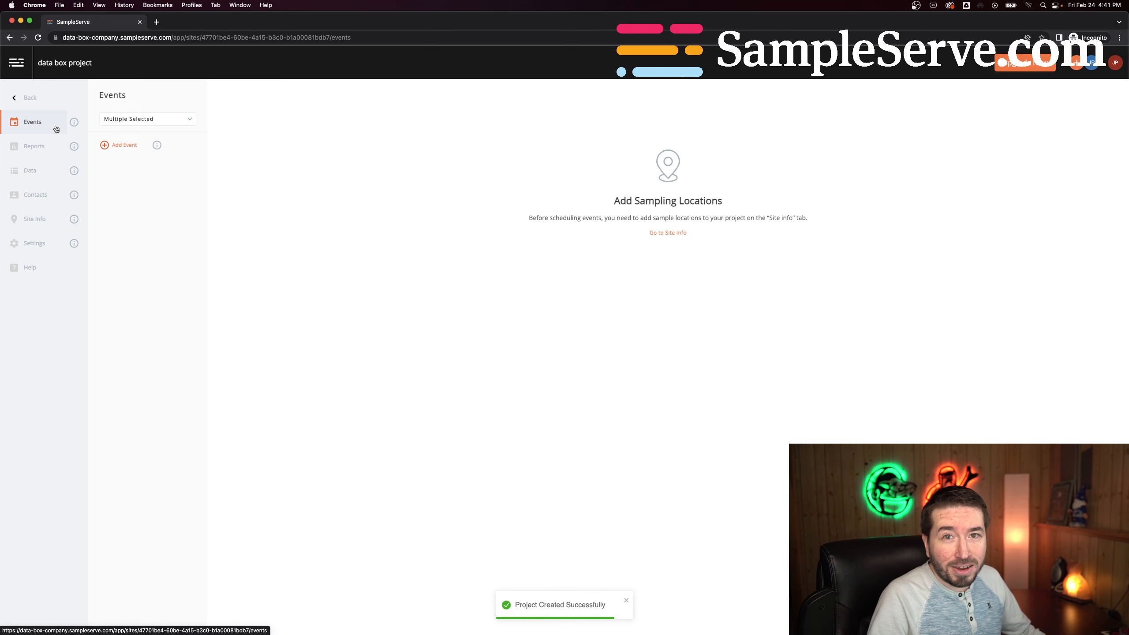
{"action": "left_click", "coordinate": [39, 220]}
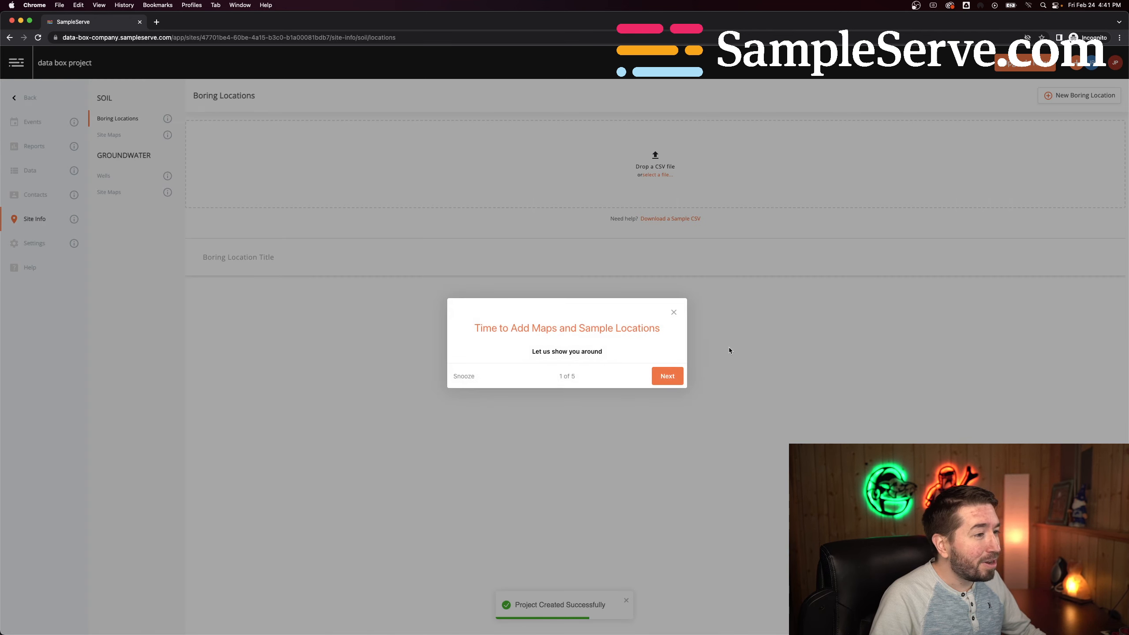
{"action": "left_click", "coordinate": [674, 314]}
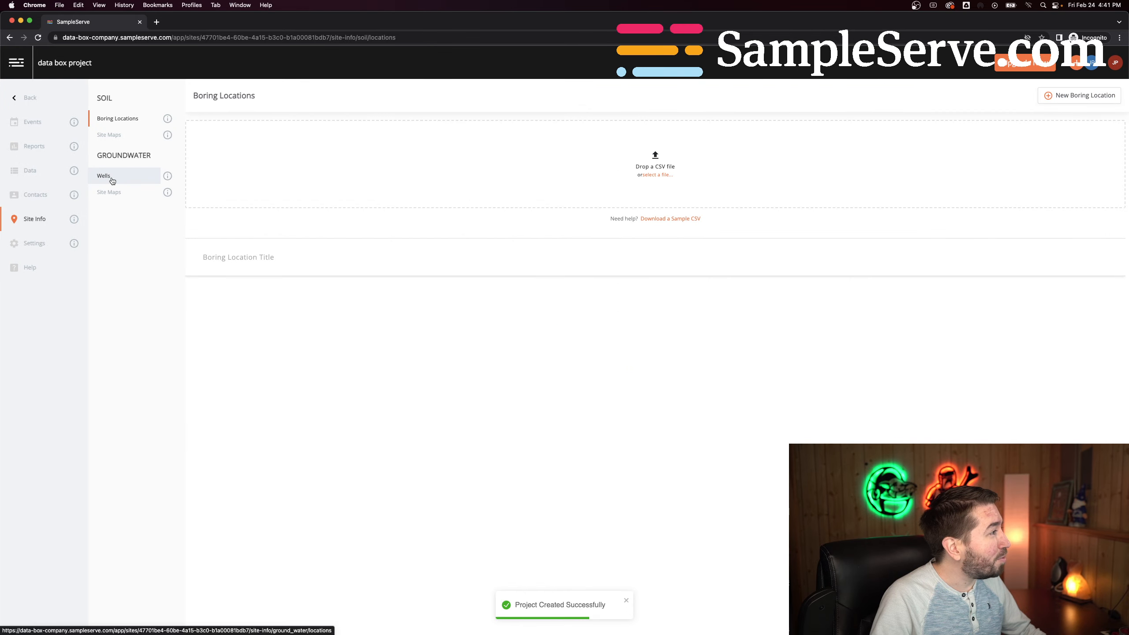
{"action": "left_click", "coordinate": [44, 175]}
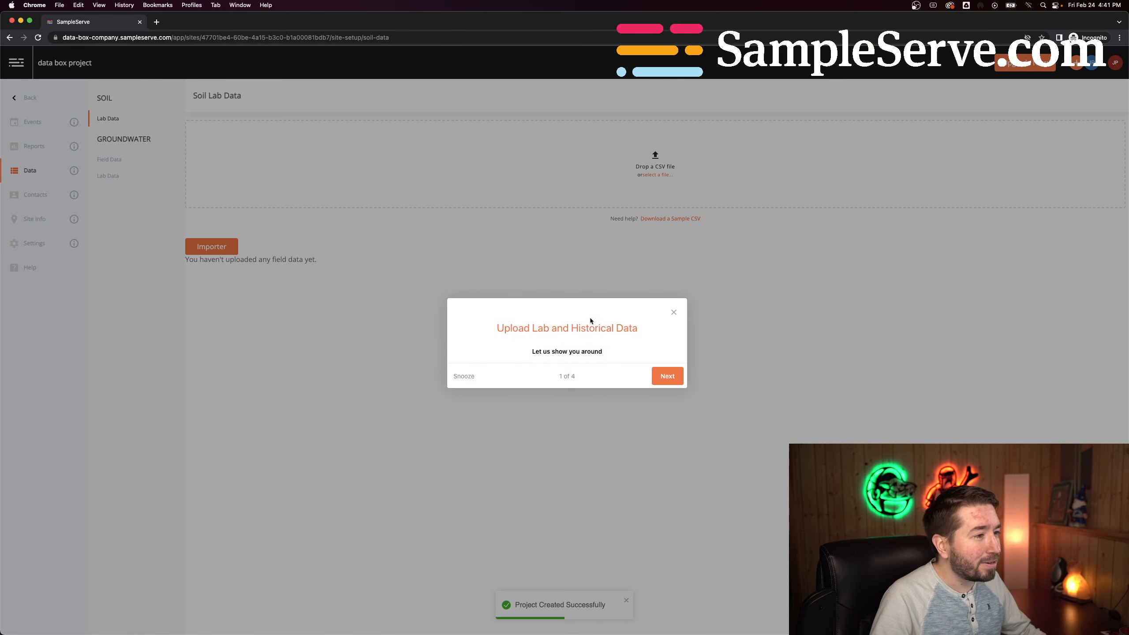
{"action": "left_click", "coordinate": [674, 313]}
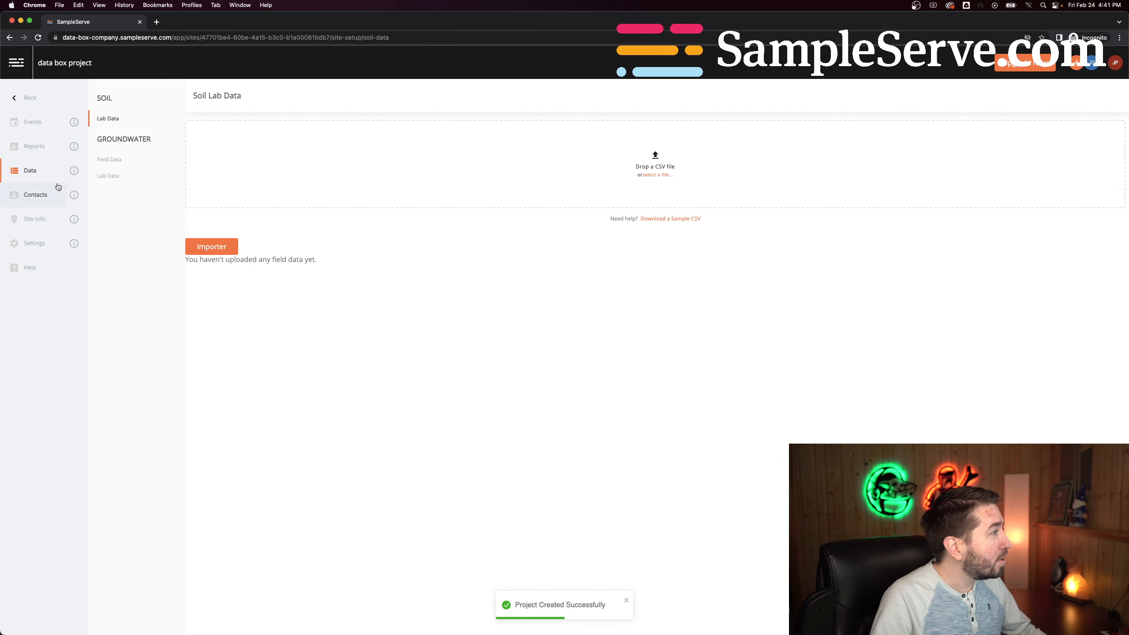
{"action": "left_click", "coordinate": [98, 177]}
Step: Drop the lab data CSV into the importer and confirm its header row
{"action": "left_click", "coordinate": [212, 247]}
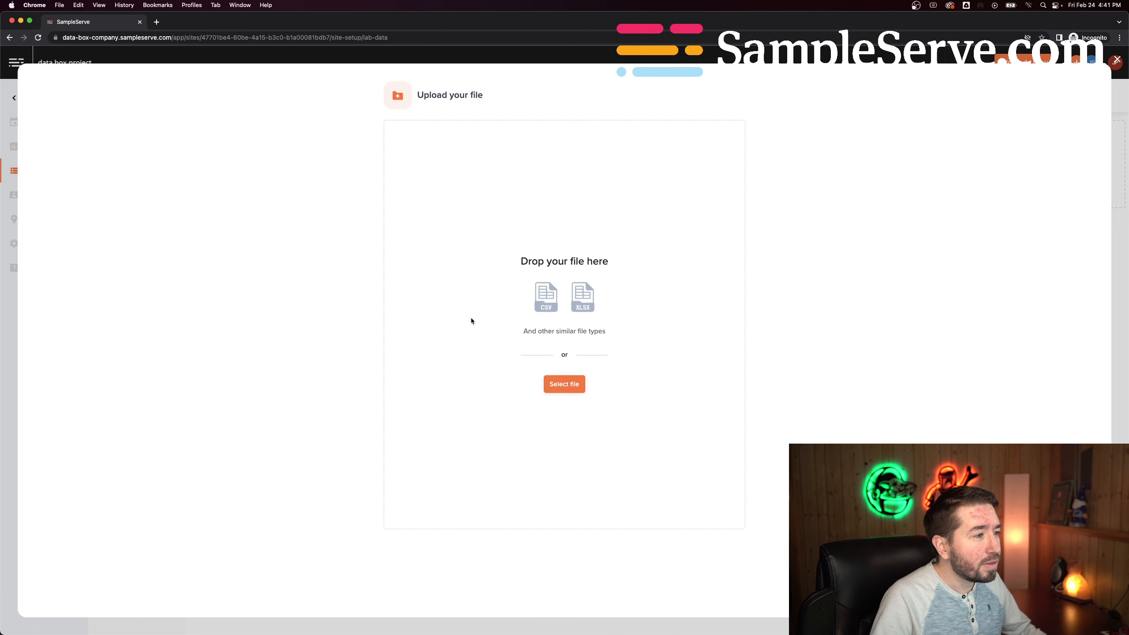
{"action": "left_click_drag", "start_coordinate": [0, 100], "coordinate": [209, 102]}
{"action": "left_click_drag", "start_coordinate": [82, 133], "coordinate": [631, 321]}
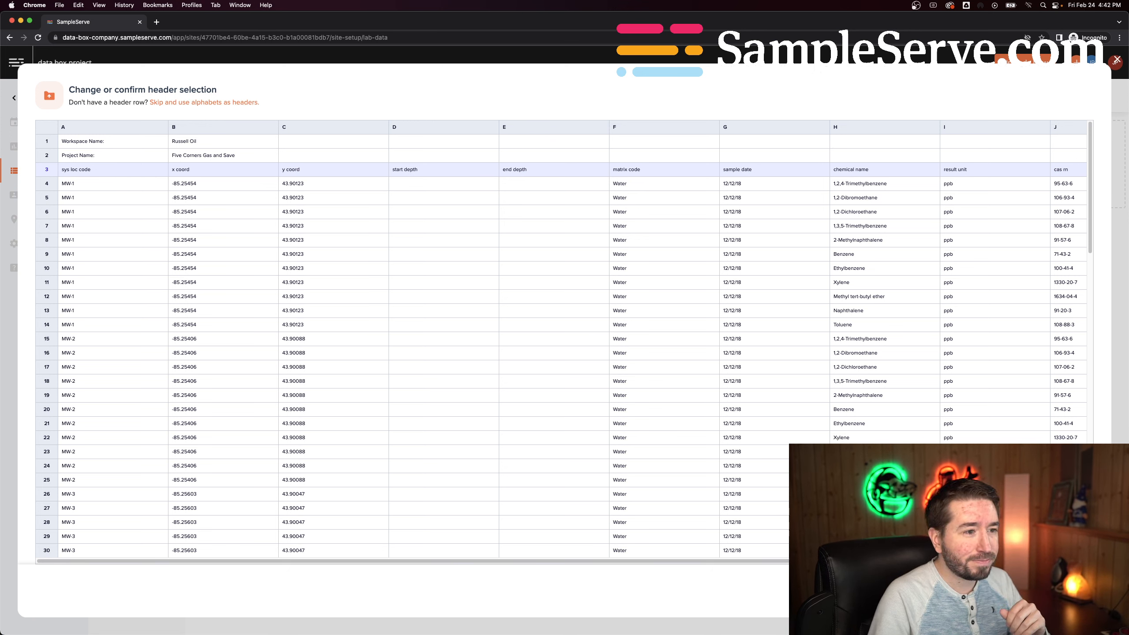
{"action": "left_click", "coordinate": [1068, 591]}
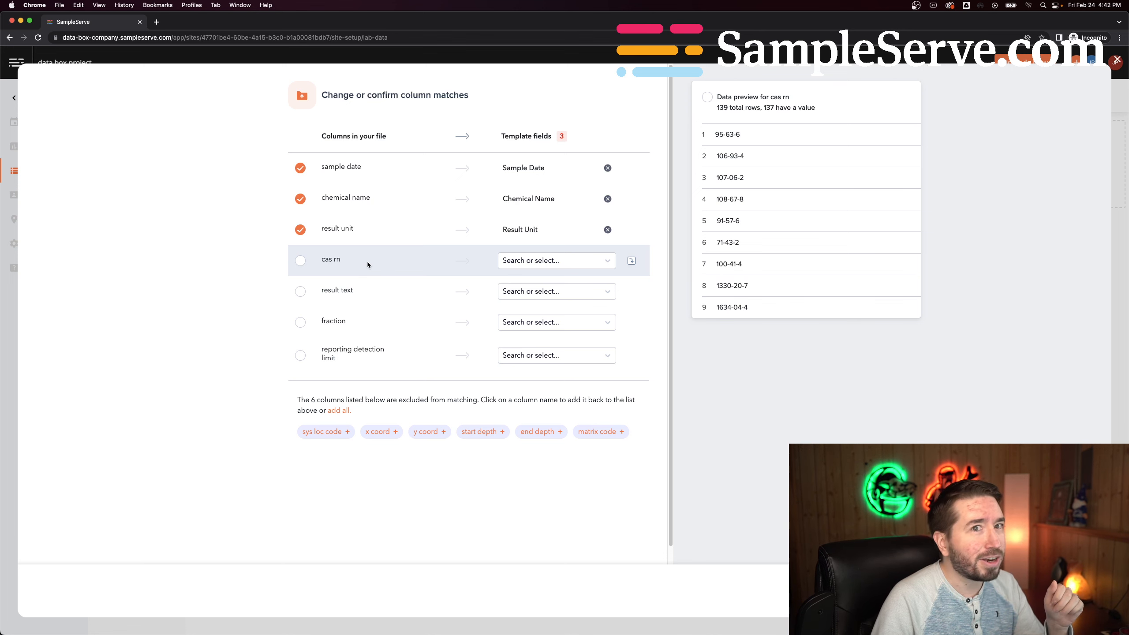
Step: Match cas rn, result text, fraction, detection limit and sys loc code to their template fields
{"action": "left_click", "coordinate": [525, 262]}
{"action": "left_click", "coordinate": [539, 302]}
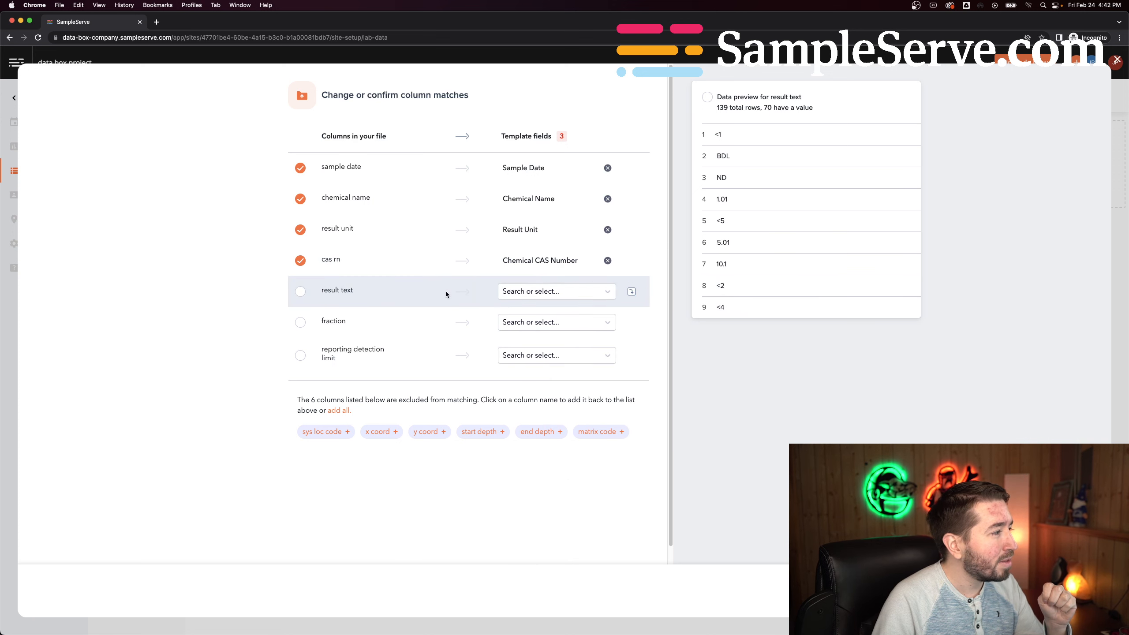
{"action": "left_click", "coordinate": [567, 291]}
{"action": "left_click", "coordinate": [557, 324]}
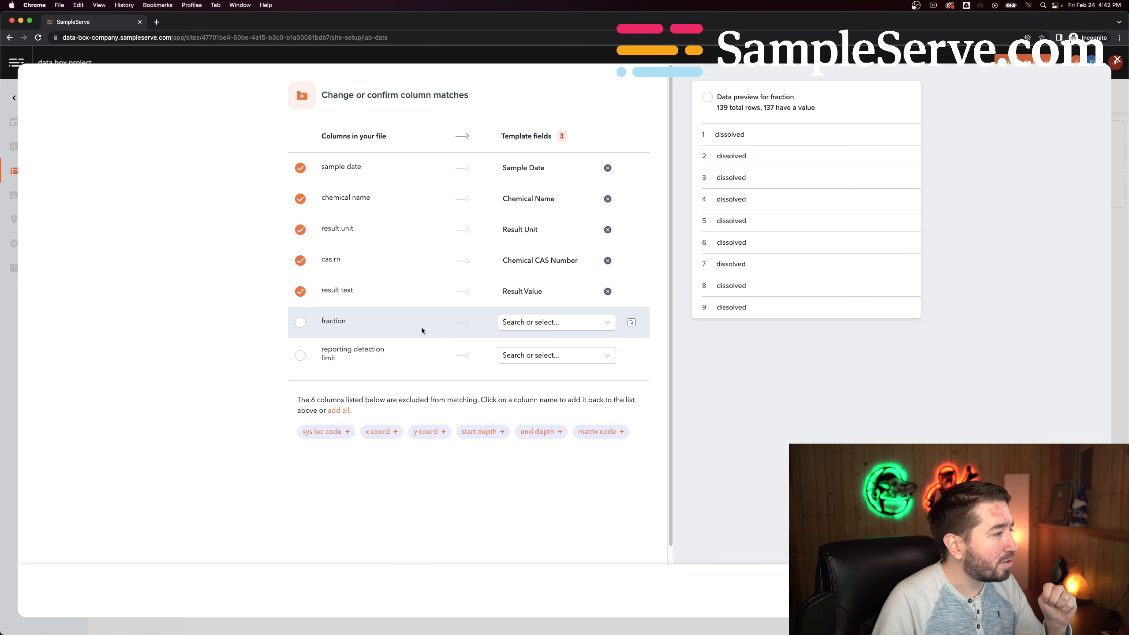
{"action": "left_click", "coordinate": [542, 325]}
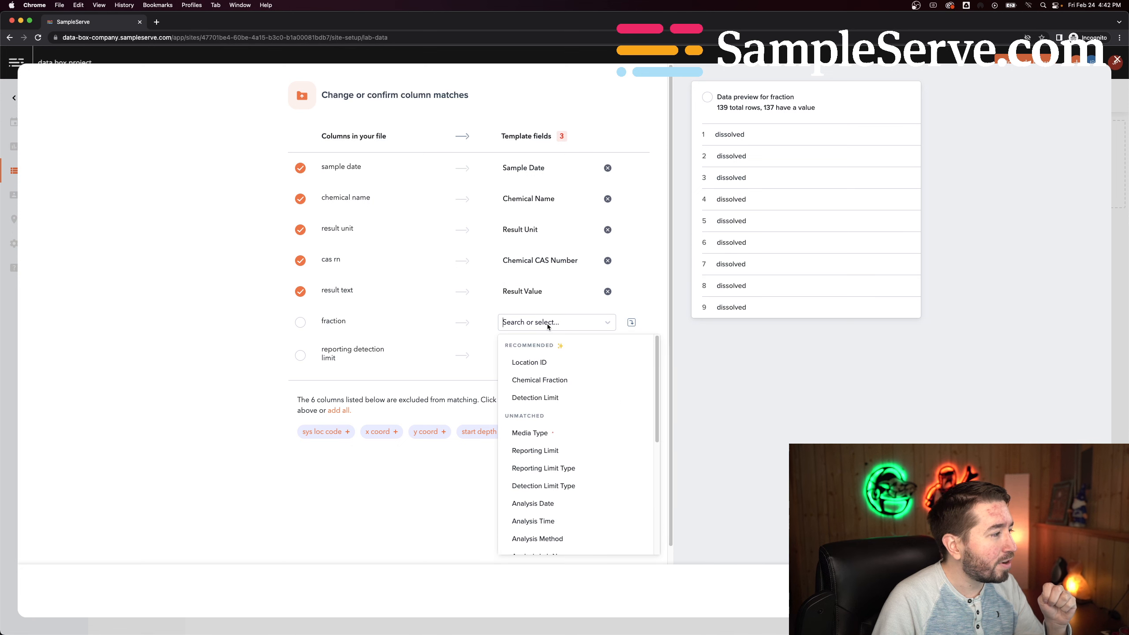
{"action": "left_click", "coordinate": [562, 377]}
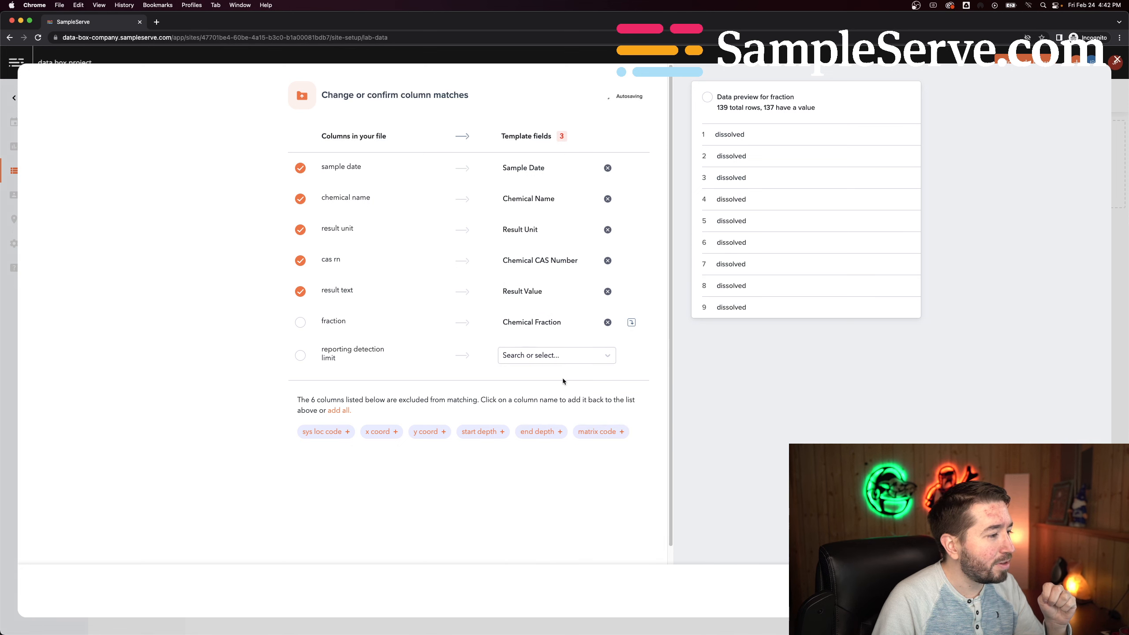
{"action": "left_click", "coordinate": [528, 352]}
{"action": "left_click", "coordinate": [535, 426]}
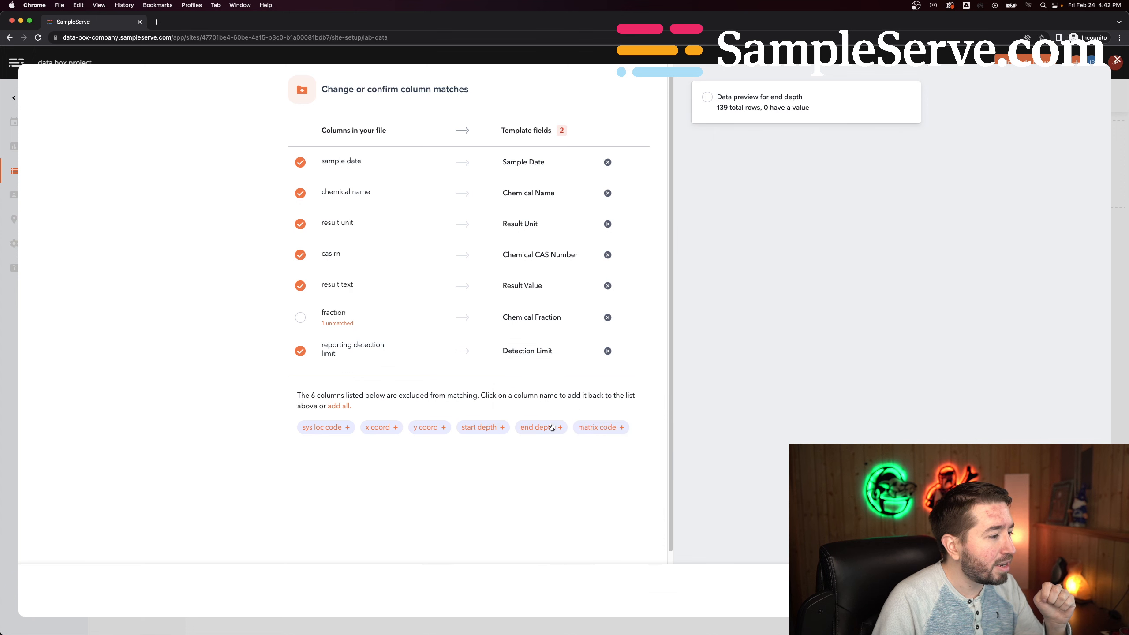
{"action": "left_click", "coordinate": [333, 415]}
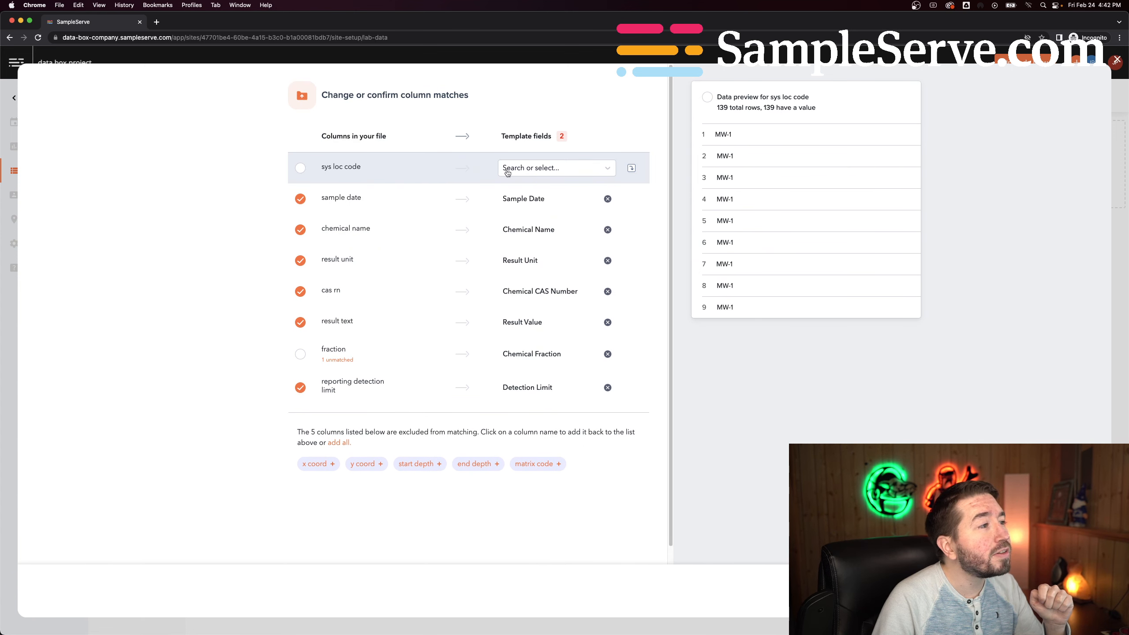
{"action": "left_click", "coordinate": [527, 171]}
{"action": "left_click", "coordinate": [533, 208]}
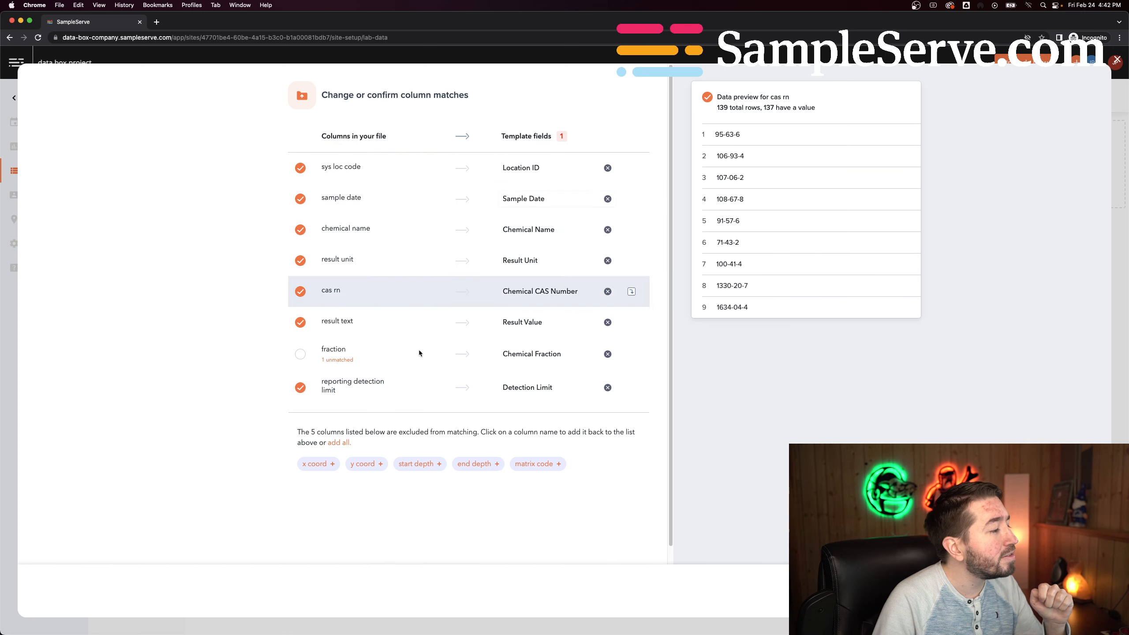
Step: Bring back x coord and y coord, matching them to Latitude and Longitude (Decimal)
{"action": "left_click", "coordinate": [314, 469]}
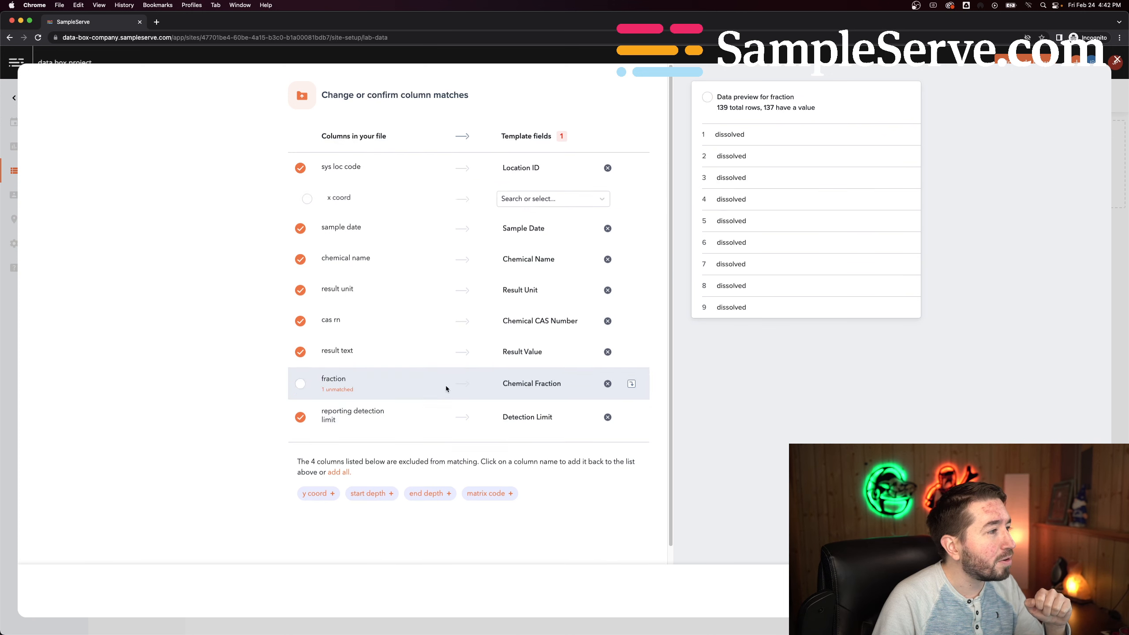
{"action": "left_click", "coordinate": [526, 200]}
{"action": "scroll", "coordinate": [547, 352], "scroll_direction": "down", "scroll_amount": 2}
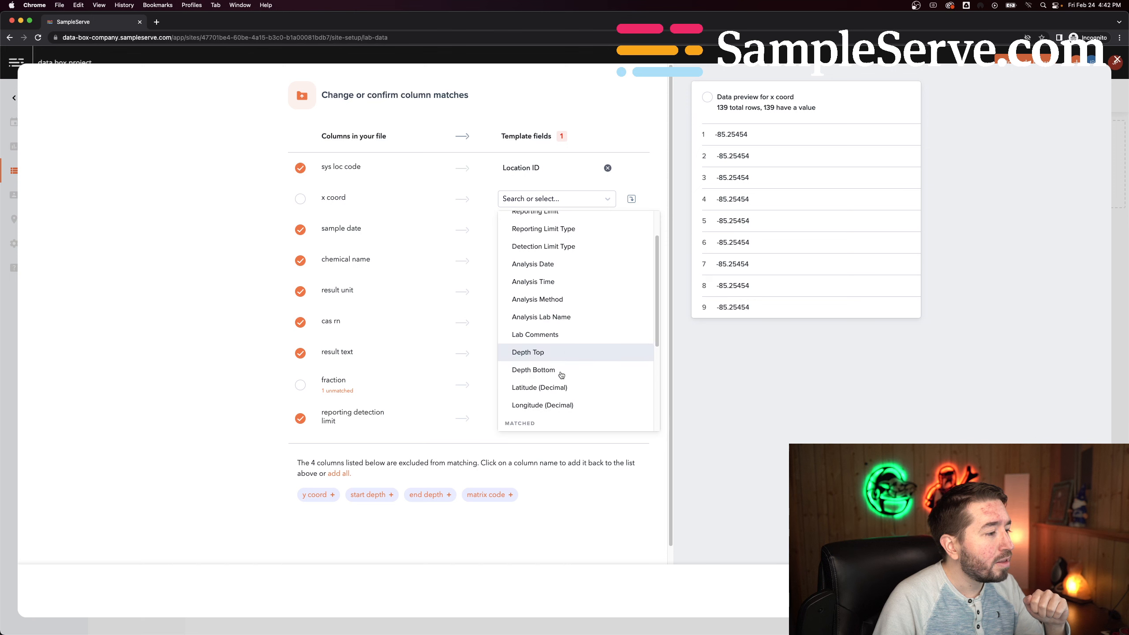
{"action": "left_click", "coordinate": [535, 381]}
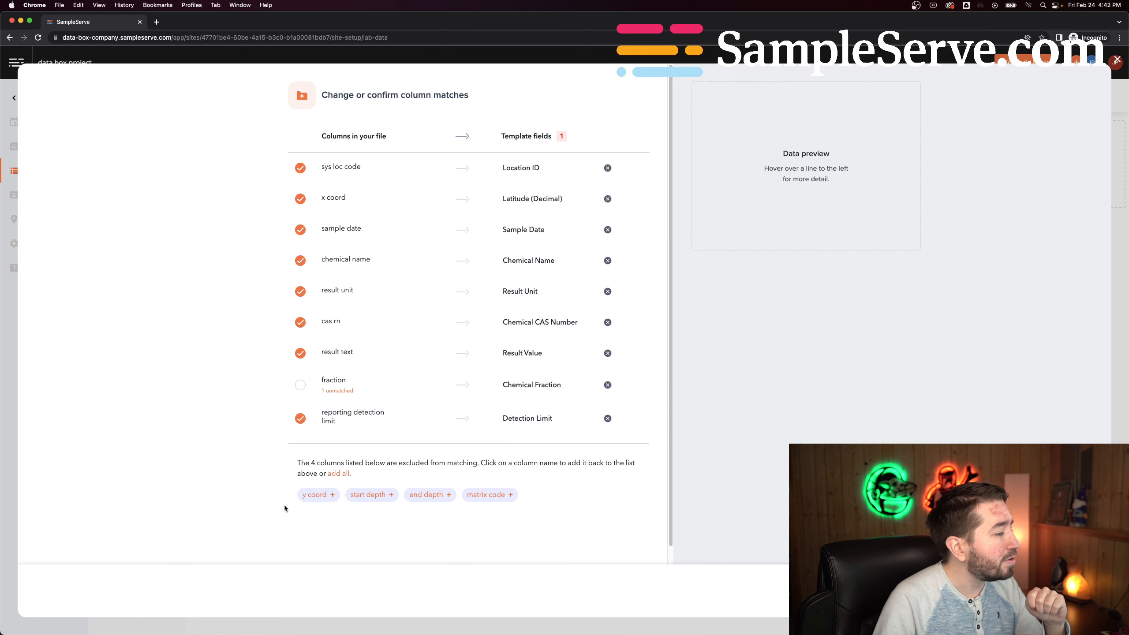
{"action": "left_click", "coordinate": [314, 494]}
{"action": "left_click", "coordinate": [546, 229]}
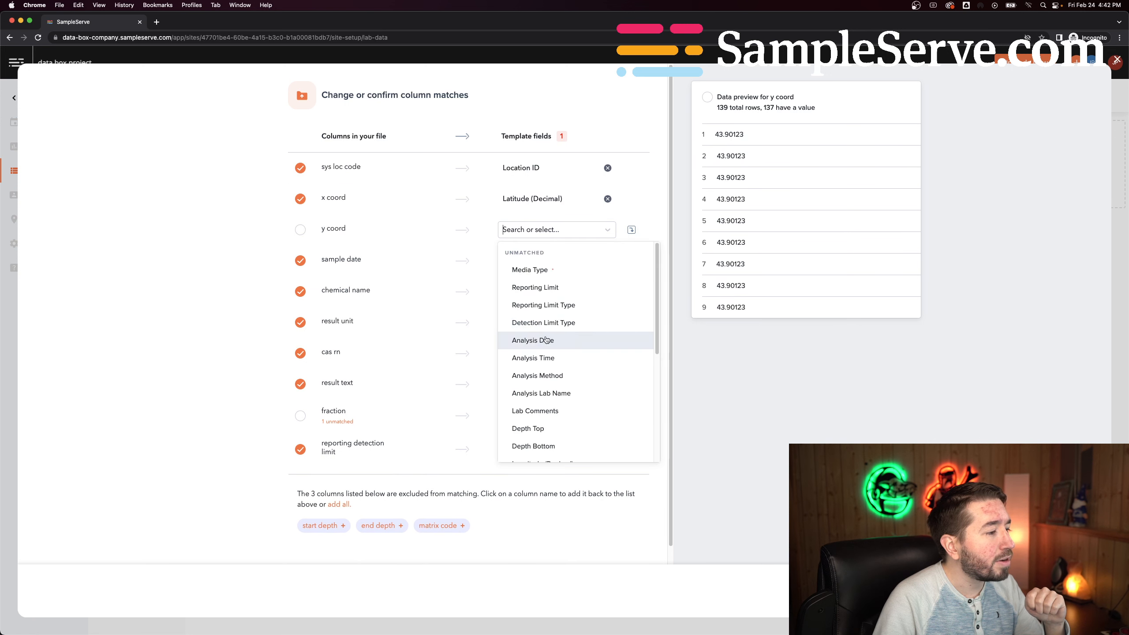
{"action": "scroll", "coordinate": [546, 351], "scroll_direction": "down", "scroll_amount": 5}
{"action": "scroll", "coordinate": [548, 320], "scroll_direction": "up", "scroll_amount": 1}
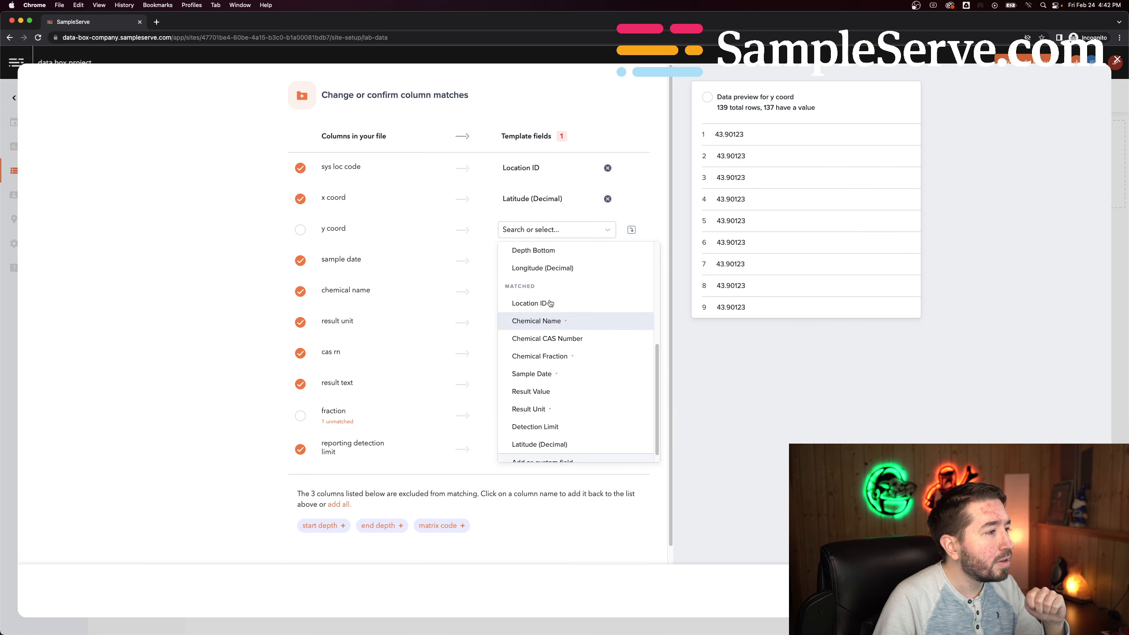
{"action": "left_click", "coordinate": [545, 268]}
Step: Swap the coordinate matches so y coord is Latitude and x coord is Longitude
{"action": "left_click", "coordinate": [540, 200]}
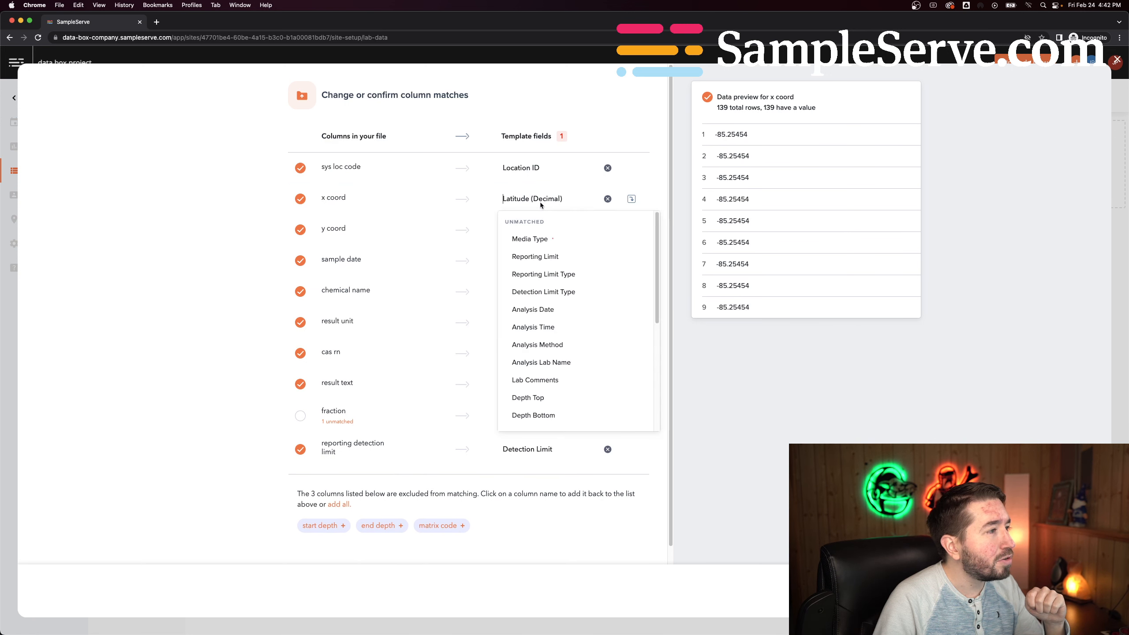
{"action": "scroll", "coordinate": [544, 347], "scroll_direction": "down", "scroll_amount": 4}
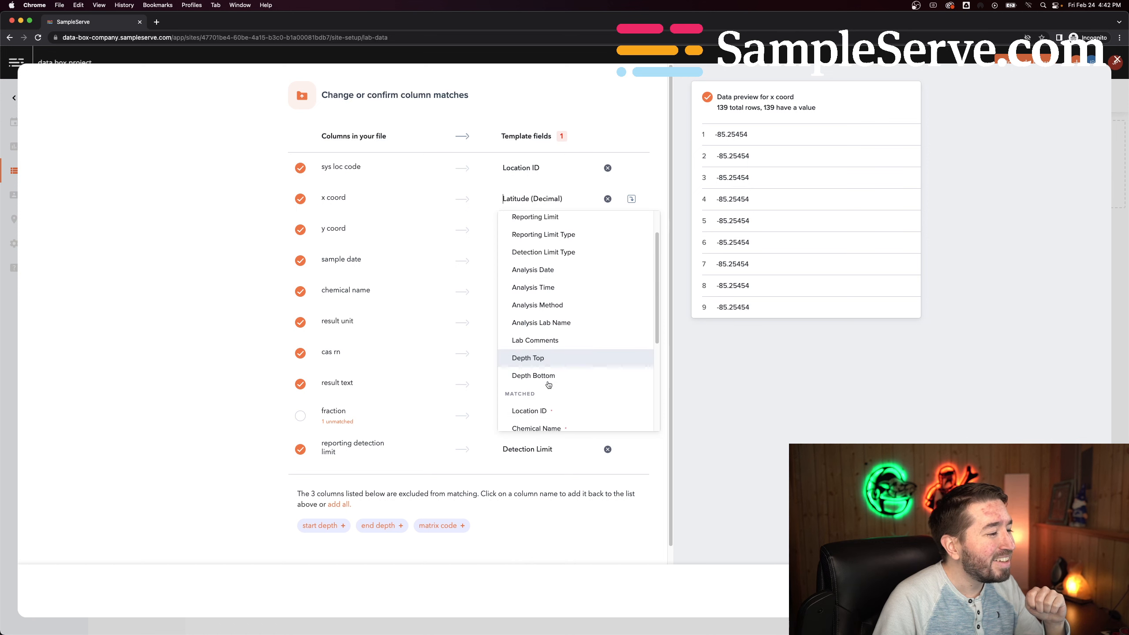
{"action": "scroll", "coordinate": [531, 240], "scroll_direction": "up", "scroll_amount": 4}
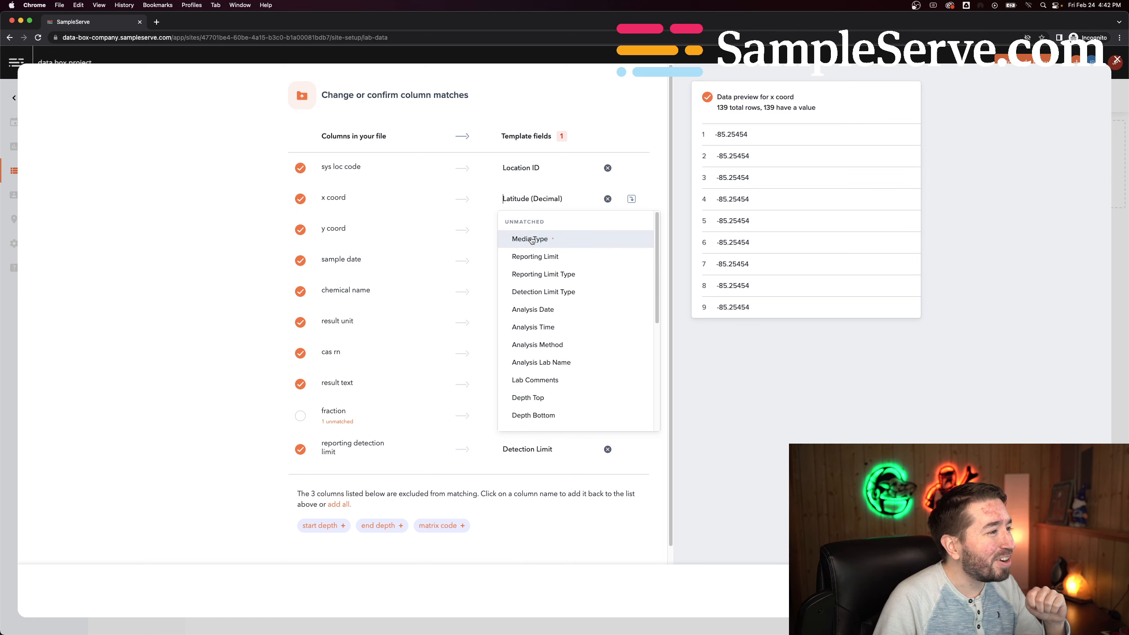
{"action": "left_click", "coordinate": [608, 200]}
{"action": "left_click", "coordinate": [608, 200]}
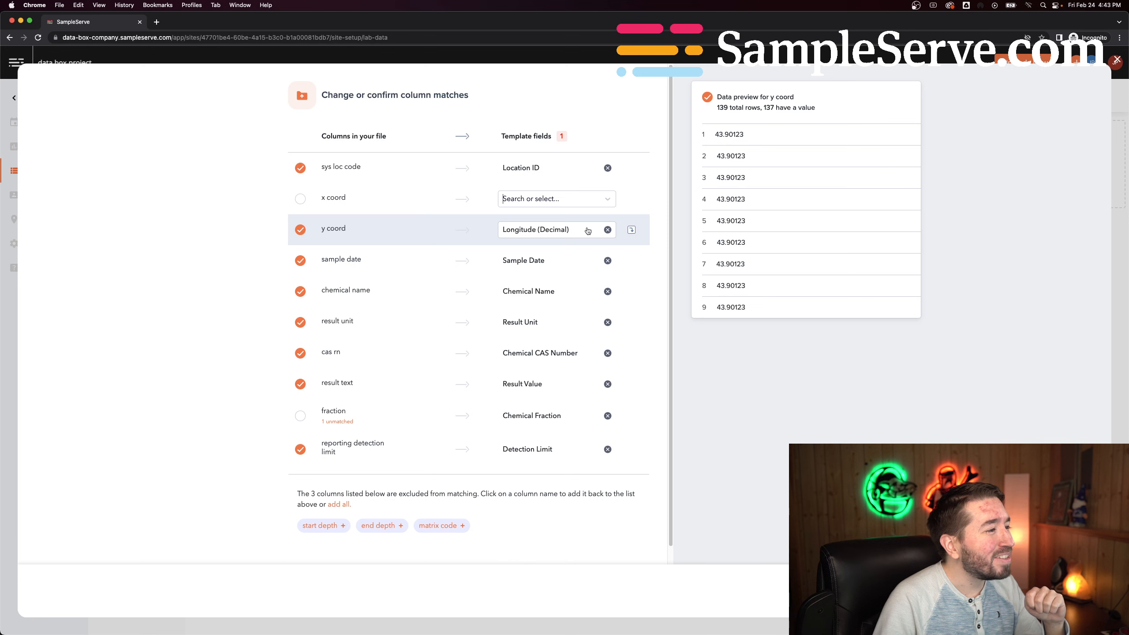
{"action": "left_click", "coordinate": [587, 230]}
{"action": "left_click", "coordinate": [588, 235]}
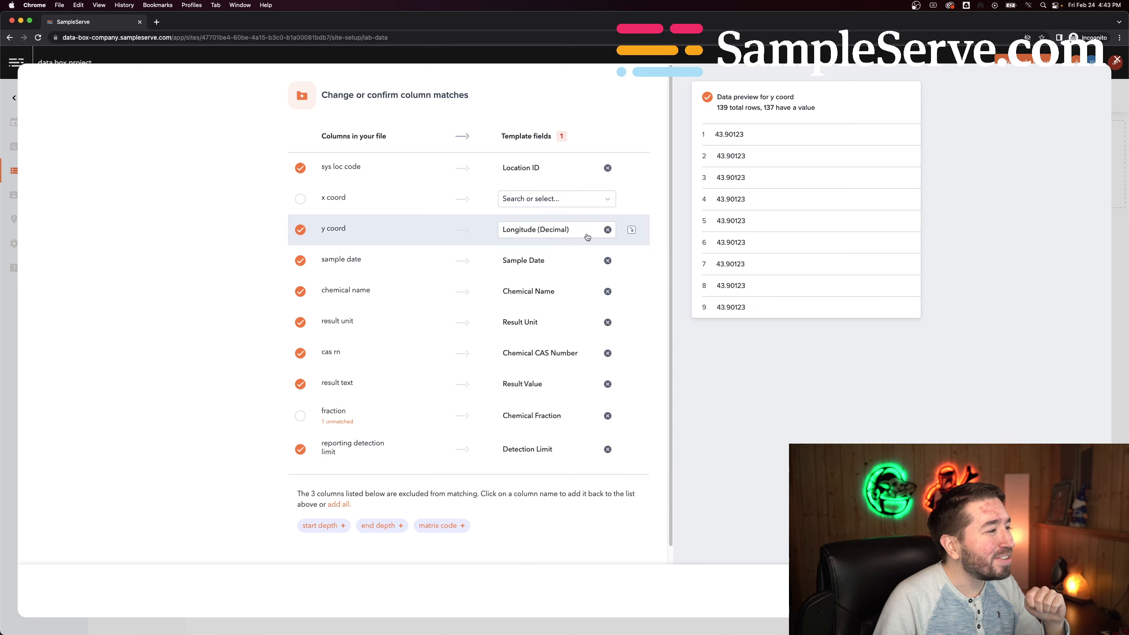
{"action": "left_click", "coordinate": [606, 230]}
{"action": "left_click", "coordinate": [580, 231]}
{"action": "scroll", "coordinate": [569, 347], "scroll_direction": "down", "scroll_amount": 2}
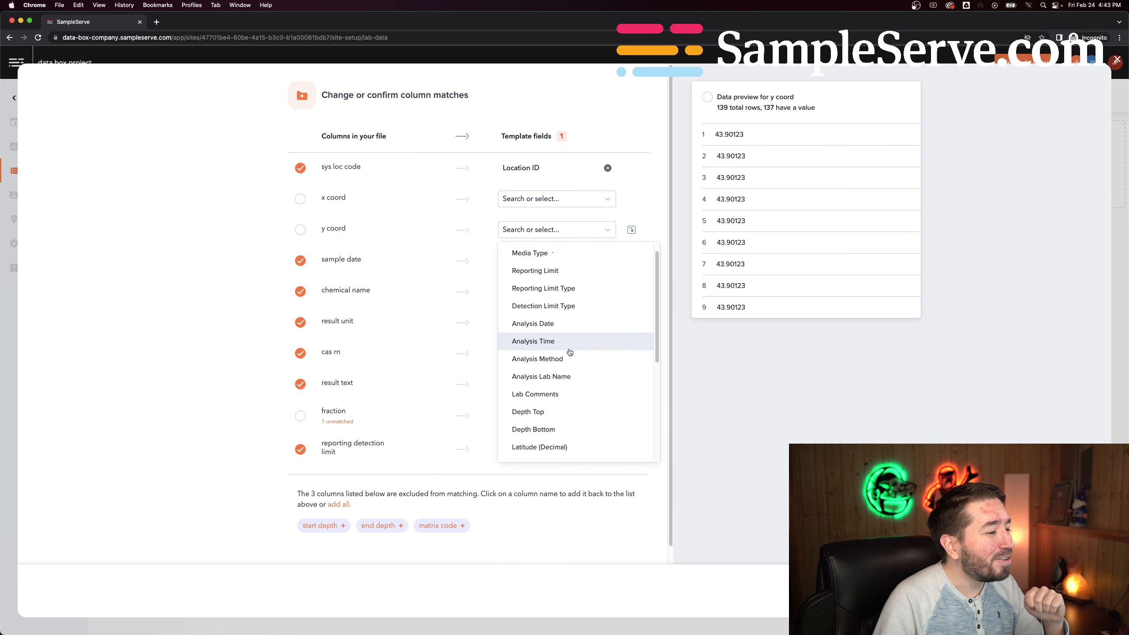
{"action": "scroll", "coordinate": [567, 426], "scroll_direction": "down", "scroll_amount": 1}
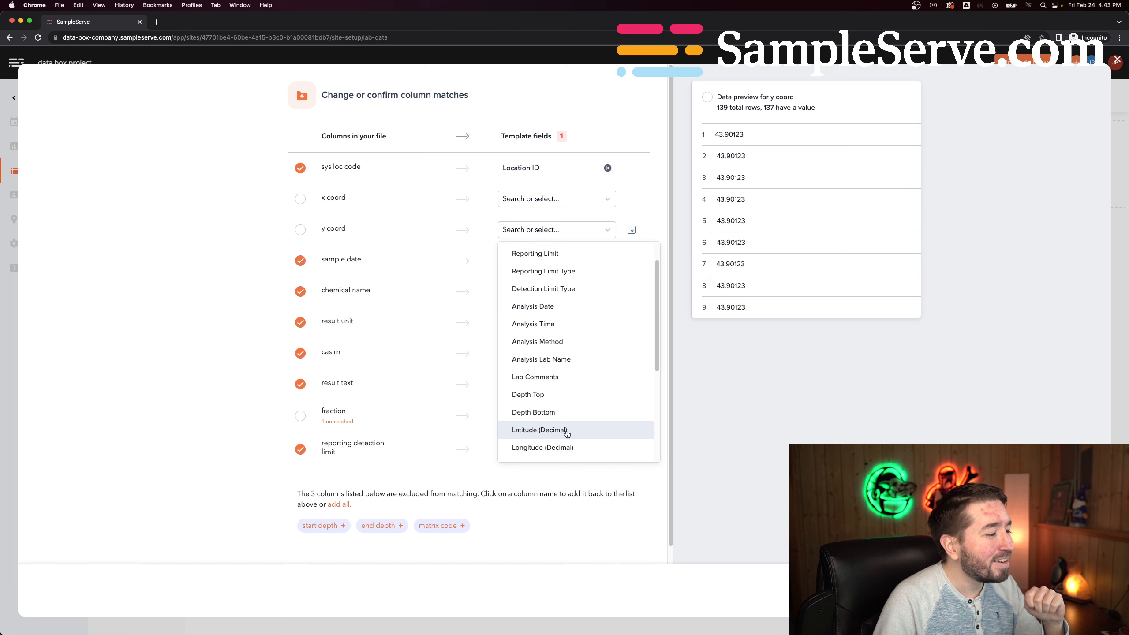
{"action": "left_click", "coordinate": [540, 429]}
{"action": "left_click", "coordinate": [549, 198]}
{"action": "scroll", "coordinate": [551, 369], "scroll_direction": "down", "scroll_amount": 5}
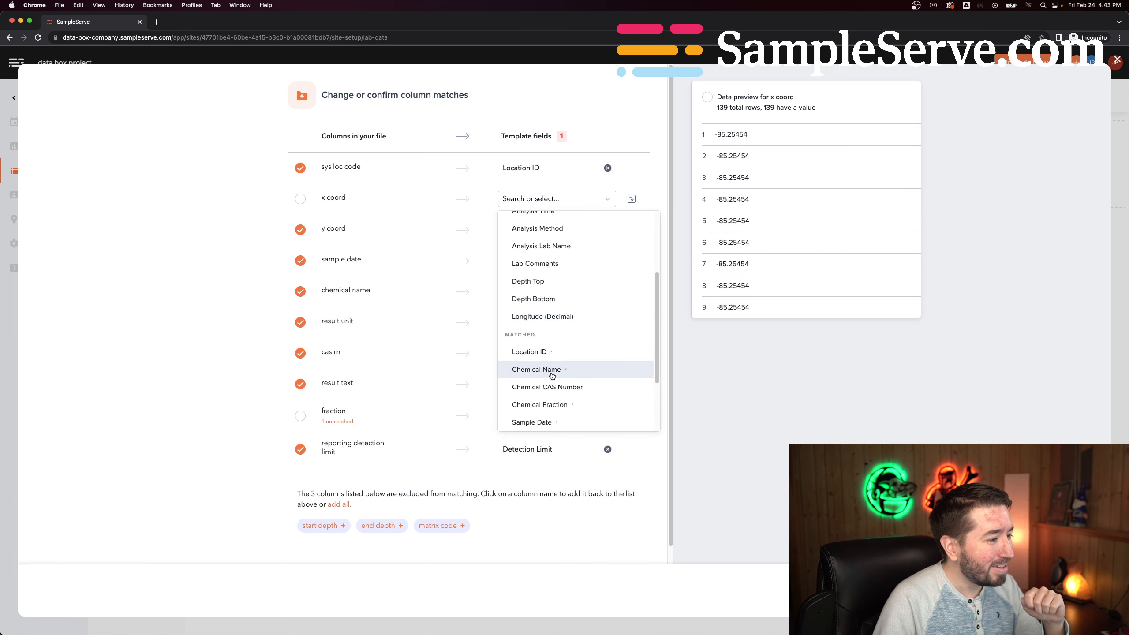
{"action": "left_click", "coordinate": [551, 320]}
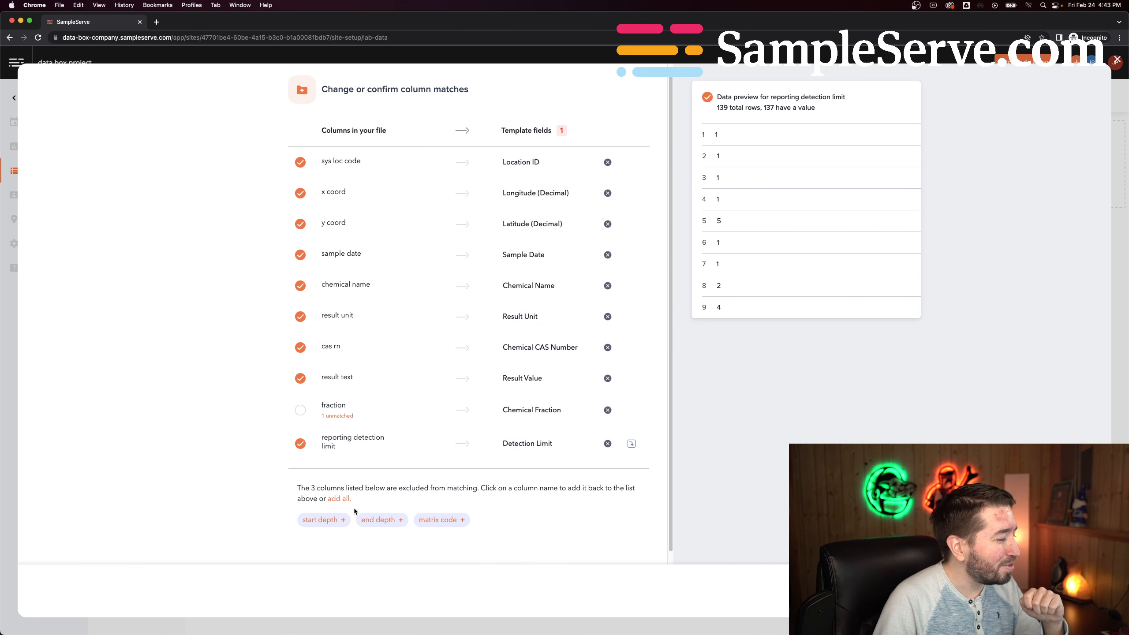
Step: Match start depth to Depth Top, end depth to Depth Bottom, matrix code to Media Type
{"action": "left_click", "coordinate": [322, 525]}
{"action": "left_click", "coordinate": [564, 254]}
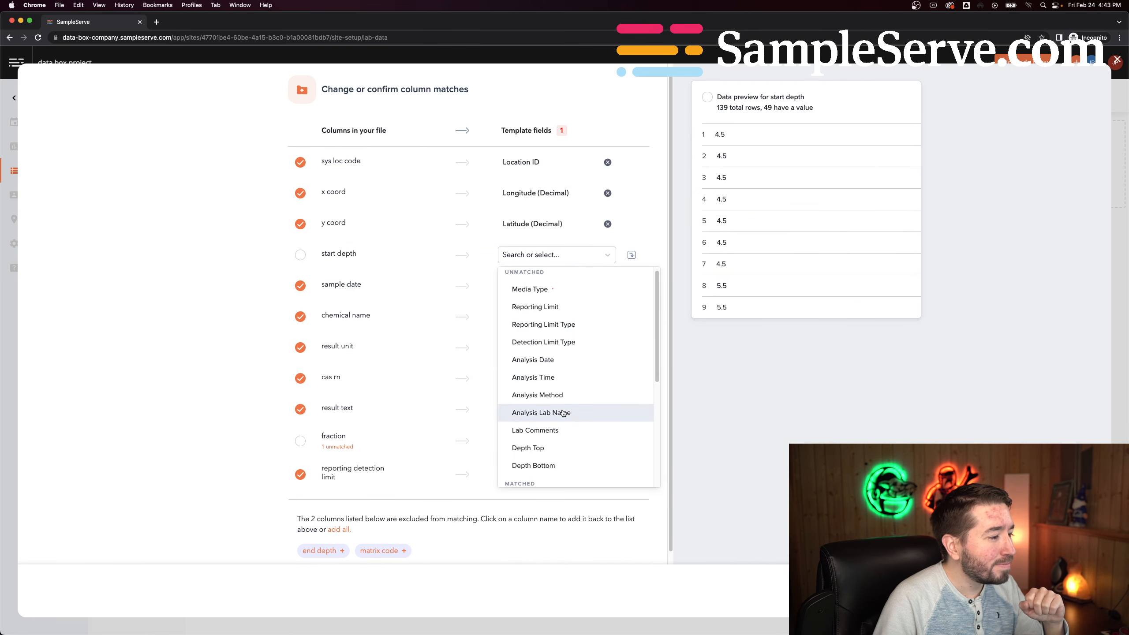
{"action": "left_click", "coordinate": [559, 453]}
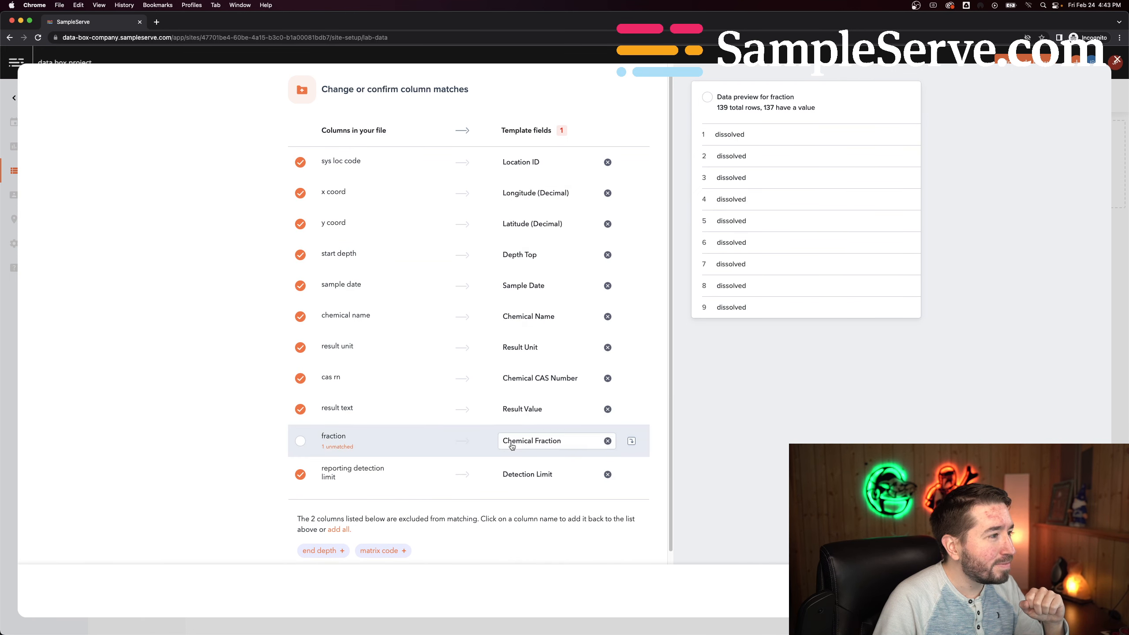
{"action": "left_click", "coordinate": [322, 548]}
{"action": "left_click", "coordinate": [556, 288]}
{"action": "left_click", "coordinate": [547, 484]}
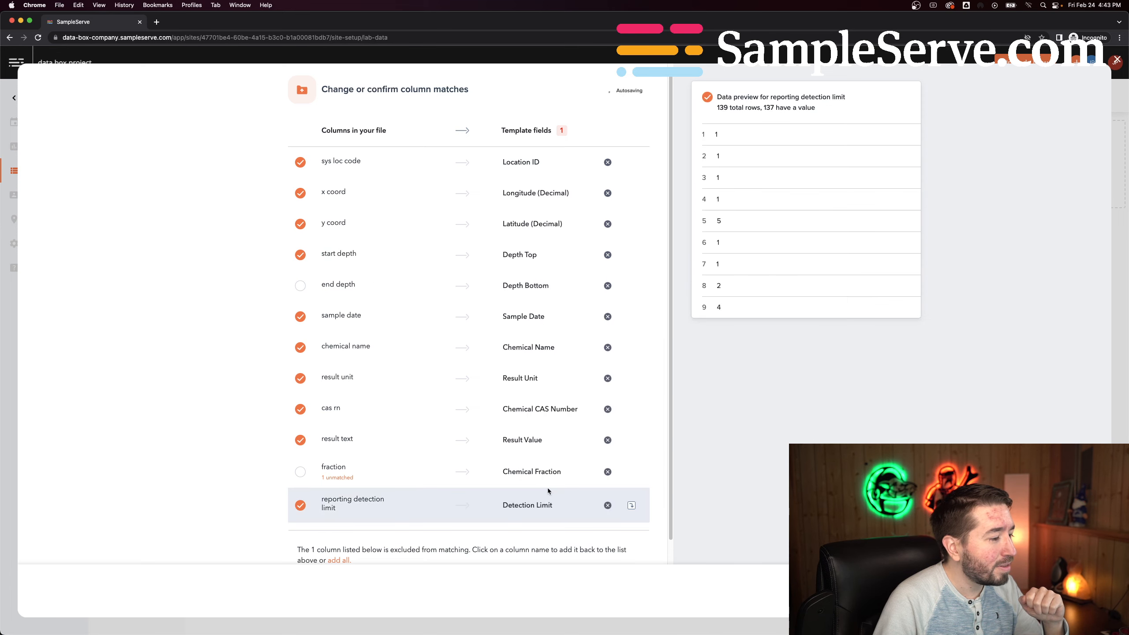
{"action": "left_click", "coordinate": [331, 559]}
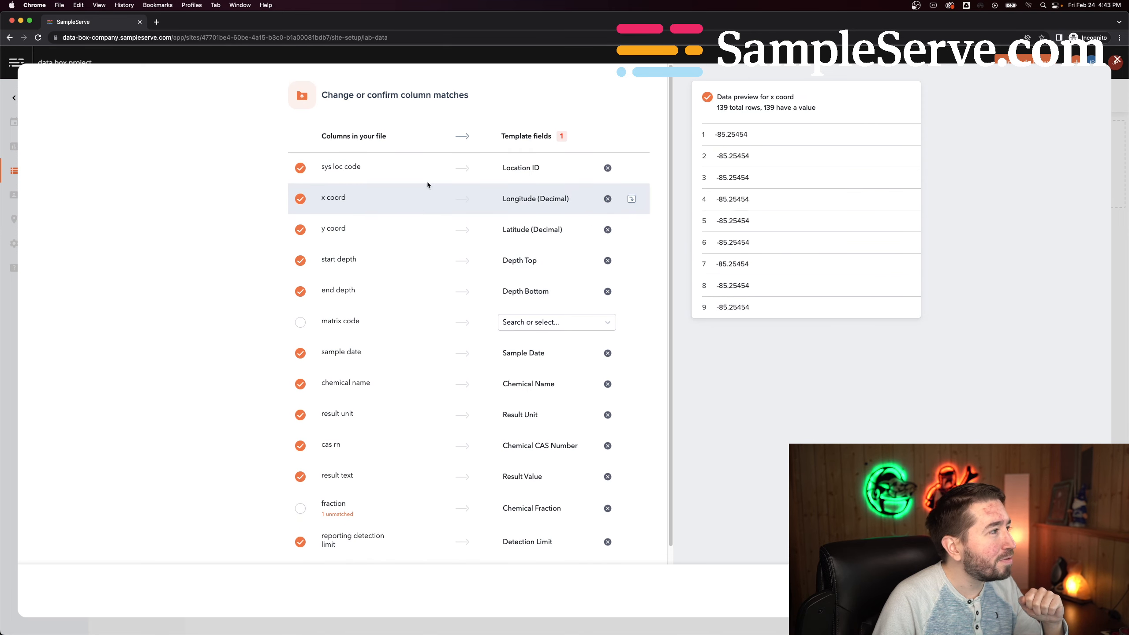
{"action": "left_click", "coordinate": [548, 321]}
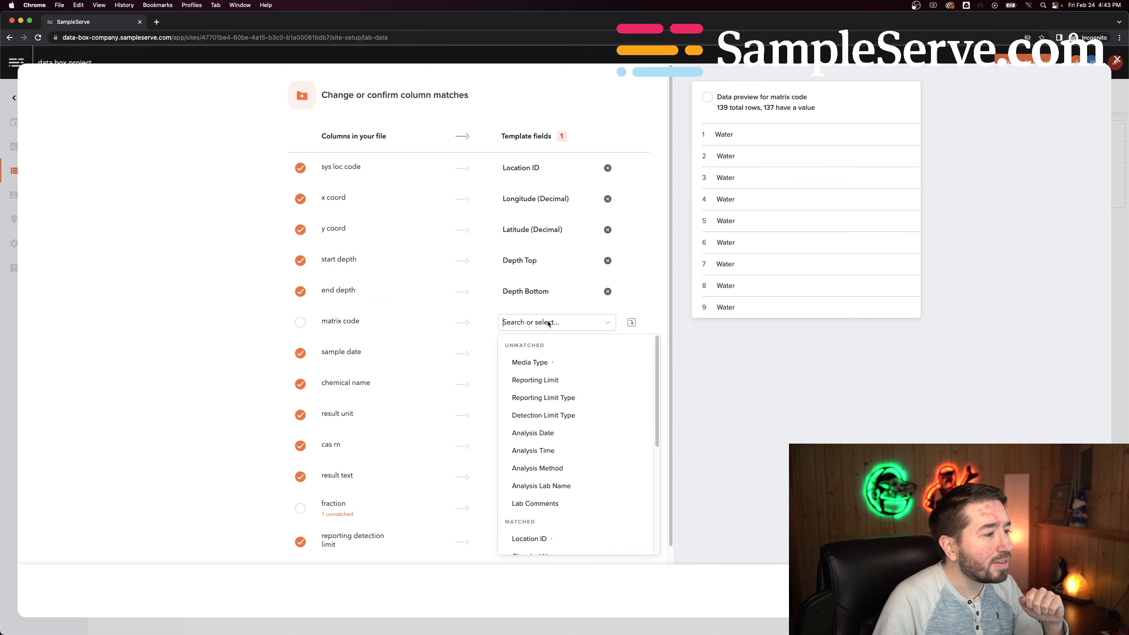
{"action": "left_click", "coordinate": [549, 362]}
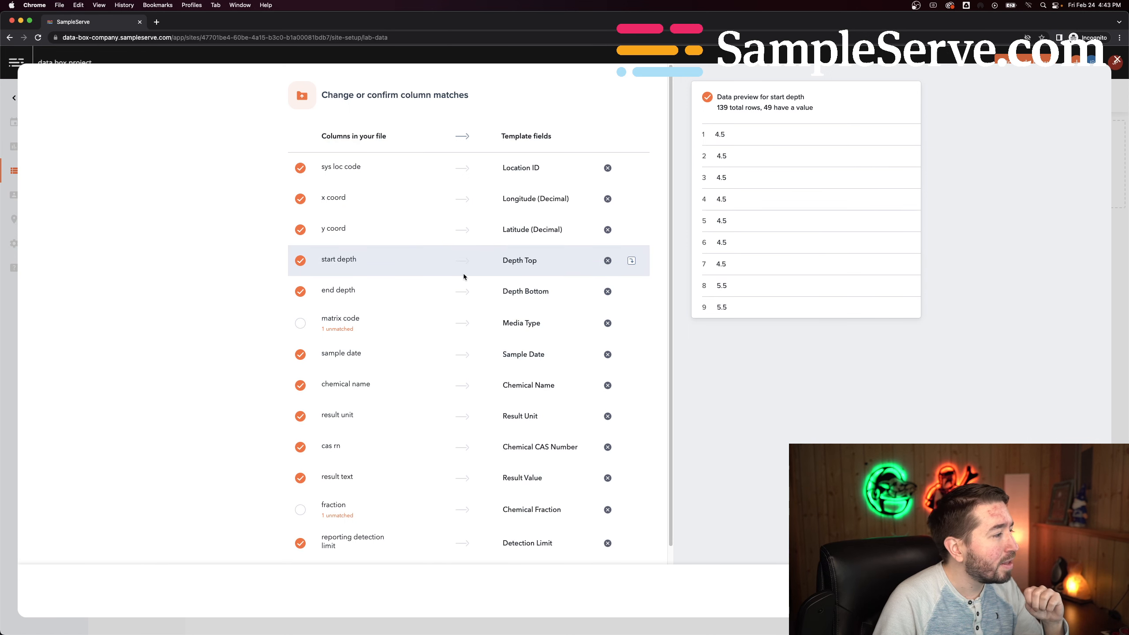
{"action": "left_click", "coordinate": [339, 324]}
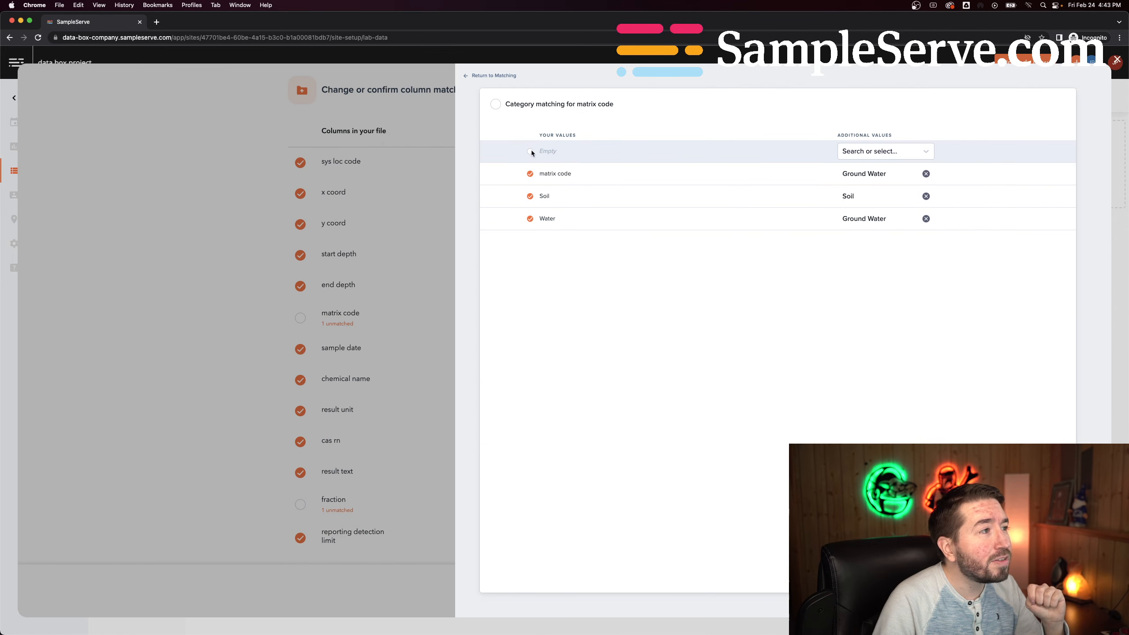
Step: Map empty matrix code values to Ground Water and empty fraction values to Total
{"action": "left_click", "coordinate": [871, 152]}
{"action": "left_click", "coordinate": [862, 172]}
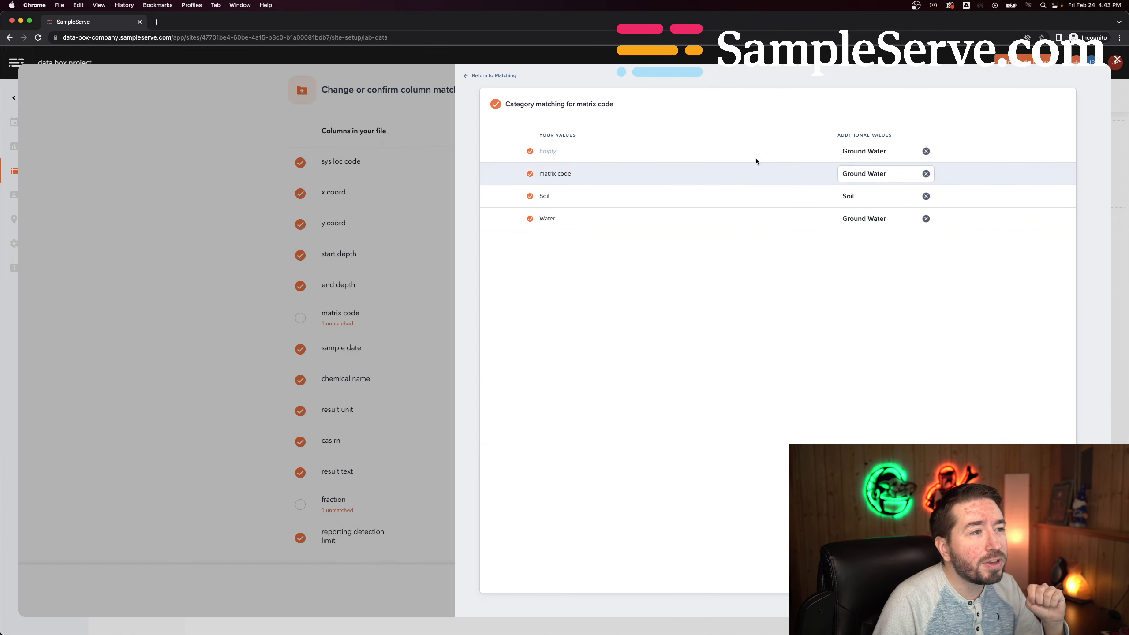
{"action": "left_click", "coordinate": [492, 76]}
{"action": "scroll", "coordinate": [355, 400], "scroll_direction": "down", "scroll_amount": 1}
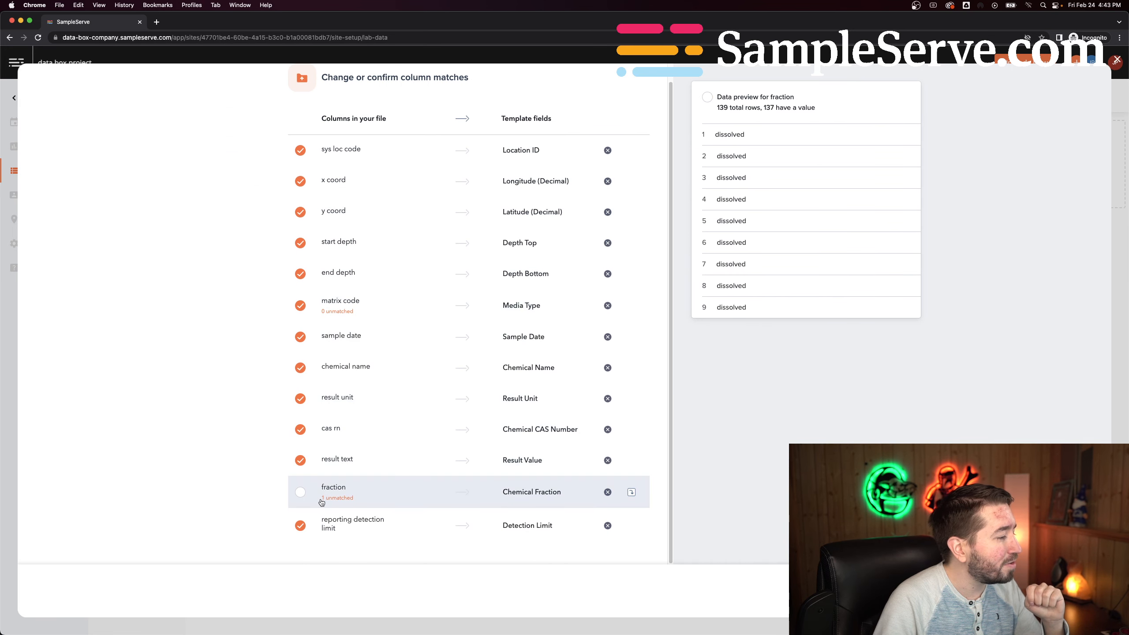
{"action": "left_click", "coordinate": [329, 498]}
{"action": "left_click", "coordinate": [849, 151]}
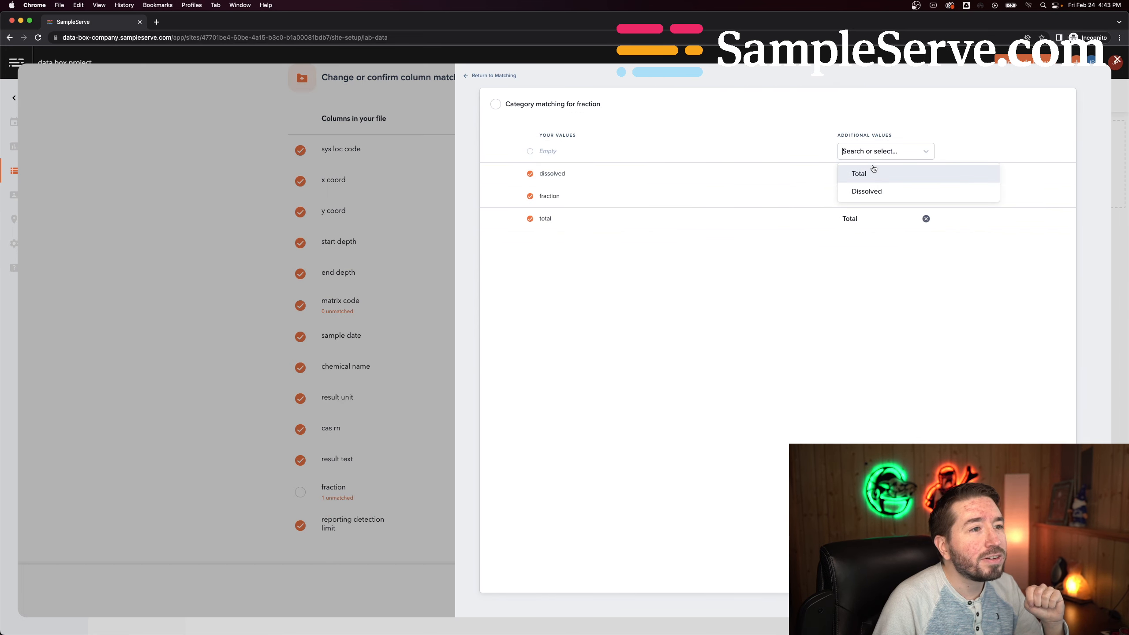
{"action": "left_click", "coordinate": [867, 171]}
{"action": "left_click", "coordinate": [492, 76]}
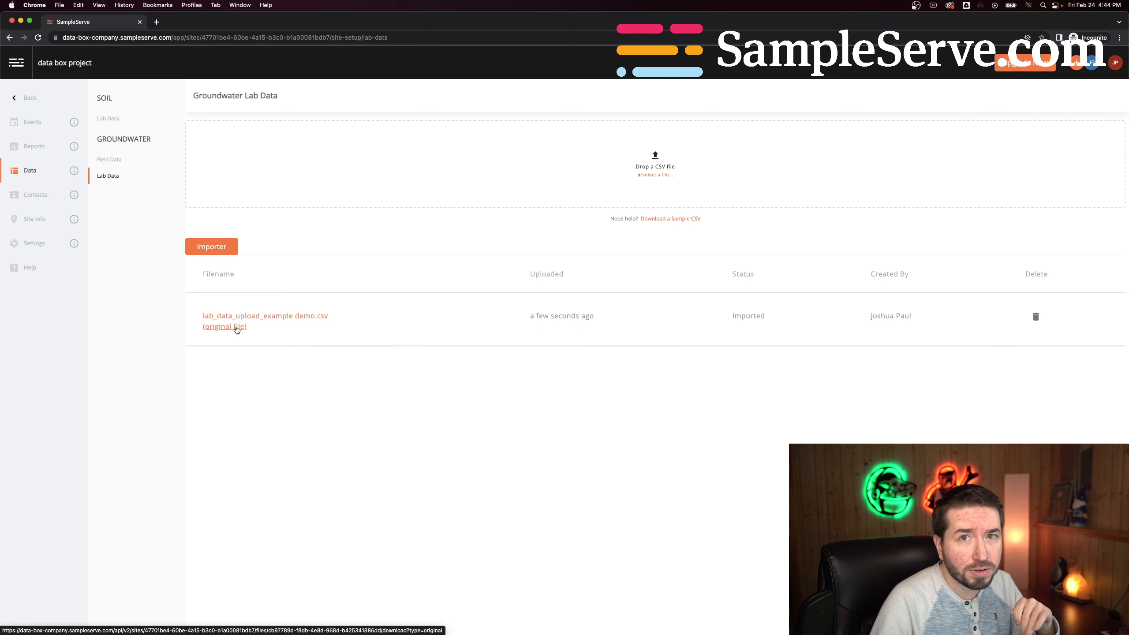
Step: Check well MW-1's GPS coordinates in the groundwater wells list
{"action": "left_click", "coordinate": [43, 218]}
{"action": "left_click", "coordinate": [107, 176]}
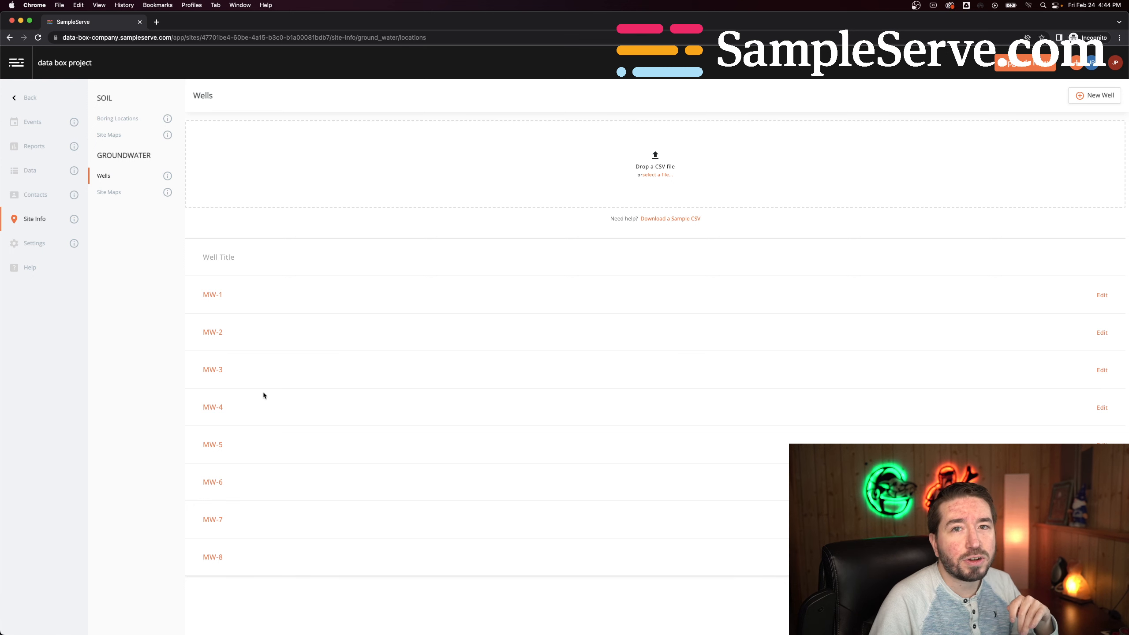
{"action": "left_click", "coordinate": [216, 295]}
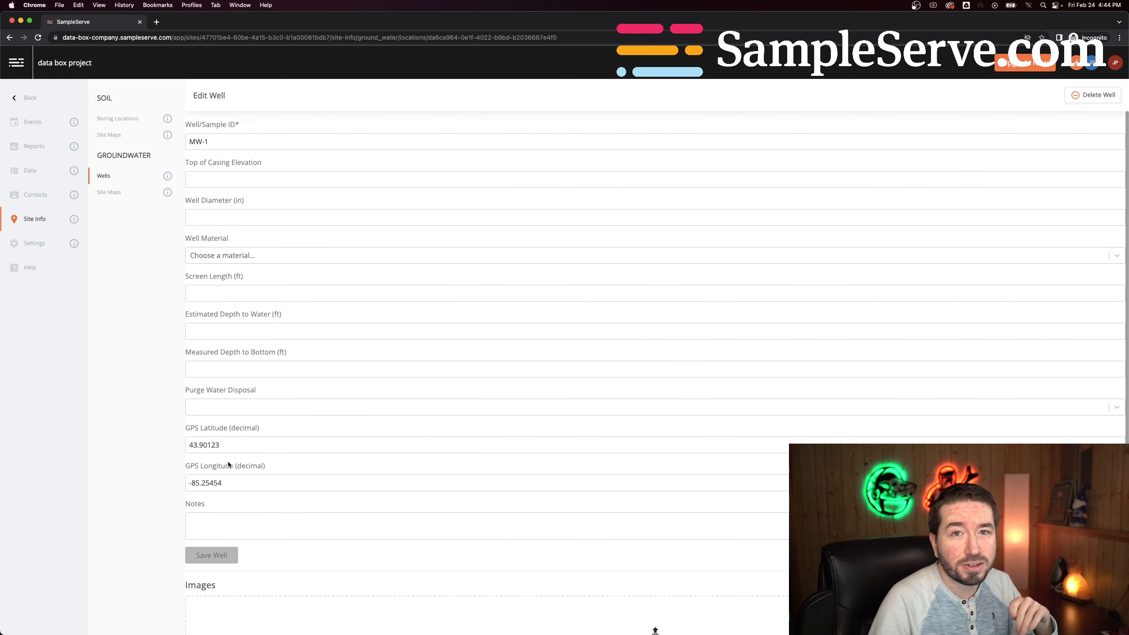
Step: Create a satellite-image groundwater site map titled 'new map' and open it
{"action": "left_click", "coordinate": [116, 192]}
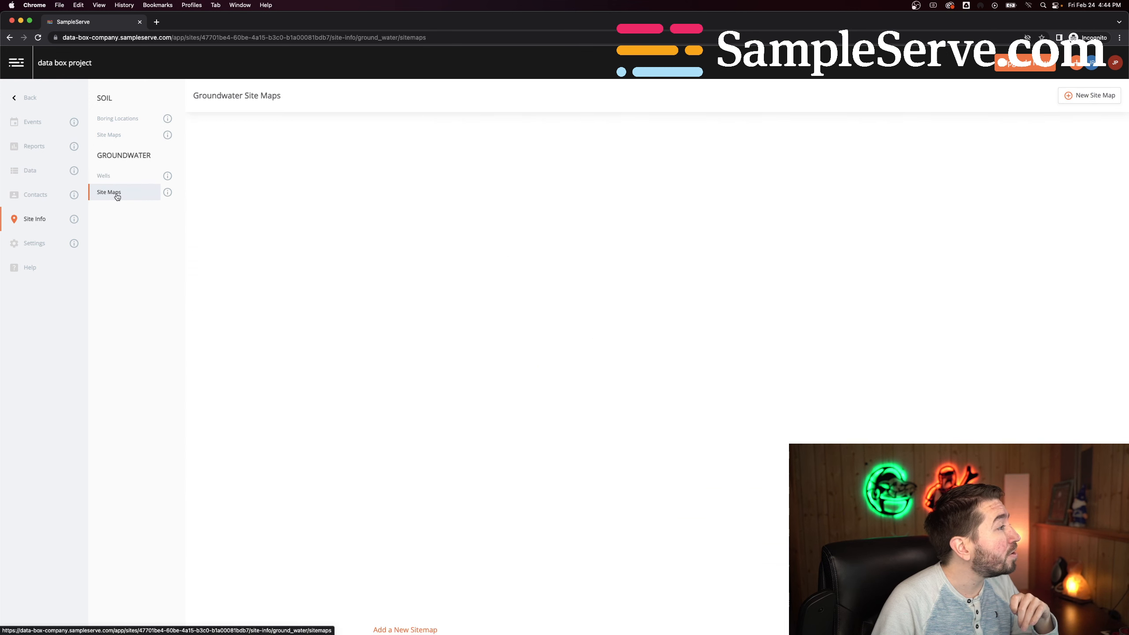
{"action": "left_click", "coordinate": [1093, 98]}
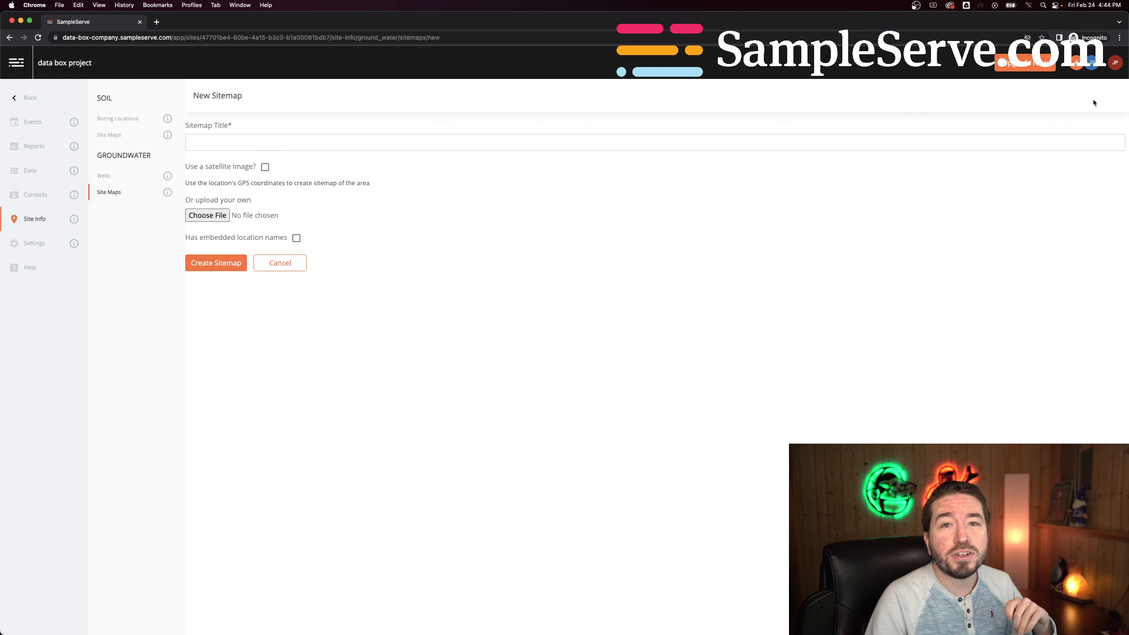
{"action": "left_click", "coordinate": [265, 167]}
{"action": "left_click", "coordinate": [265, 144]}
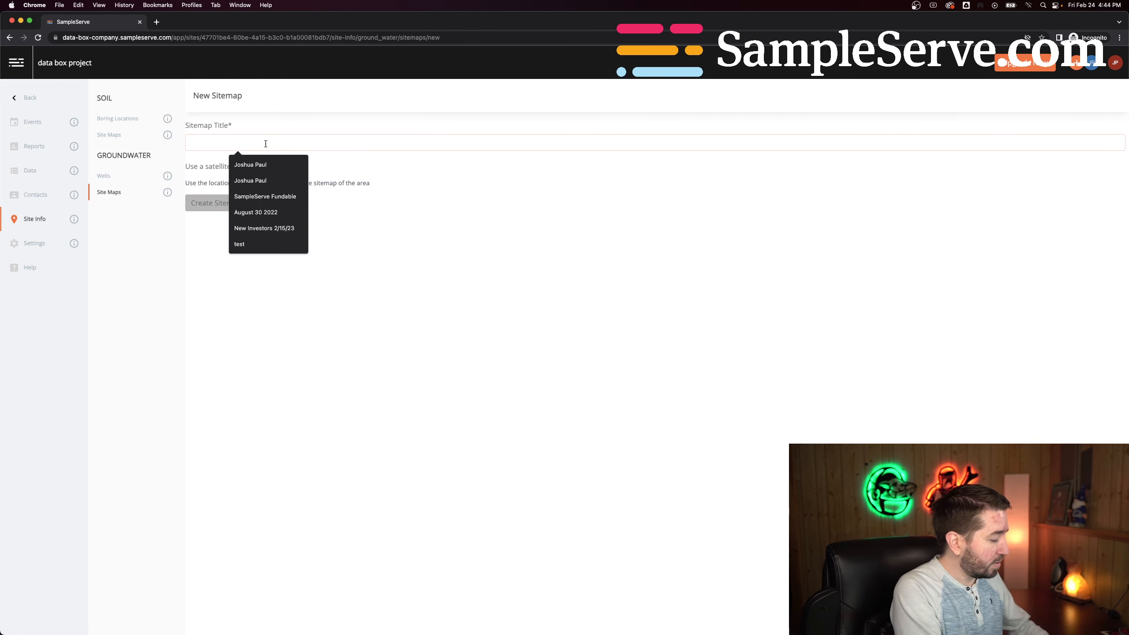
{"action": "type", "text": "new map"}
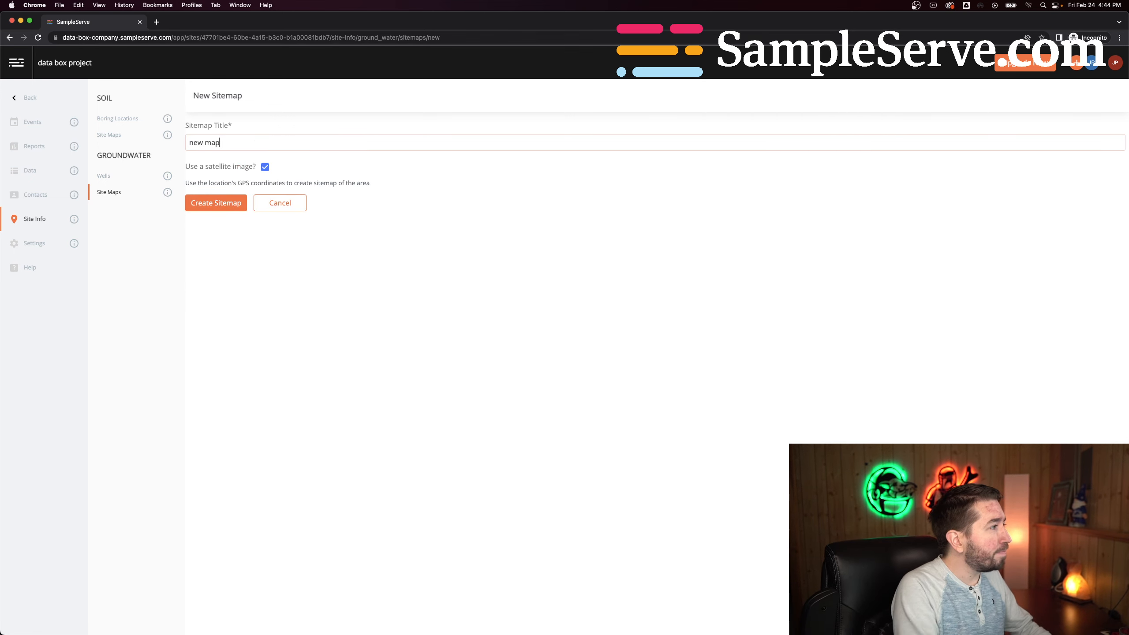
{"action": "left_click", "coordinate": [218, 203]}
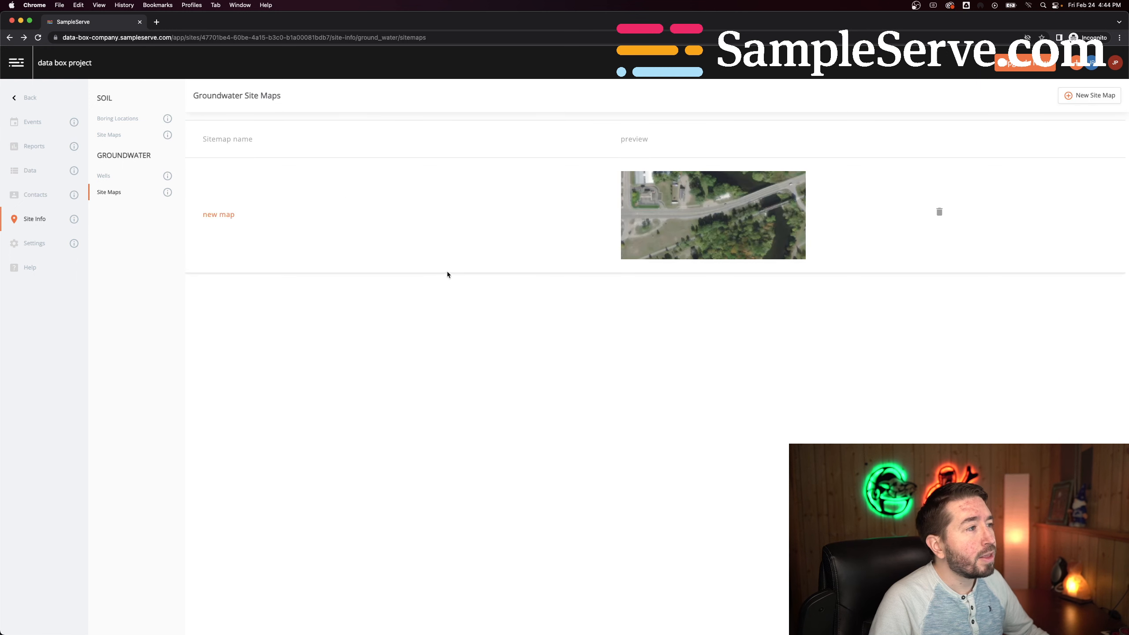
{"action": "left_click", "coordinate": [657, 229]}
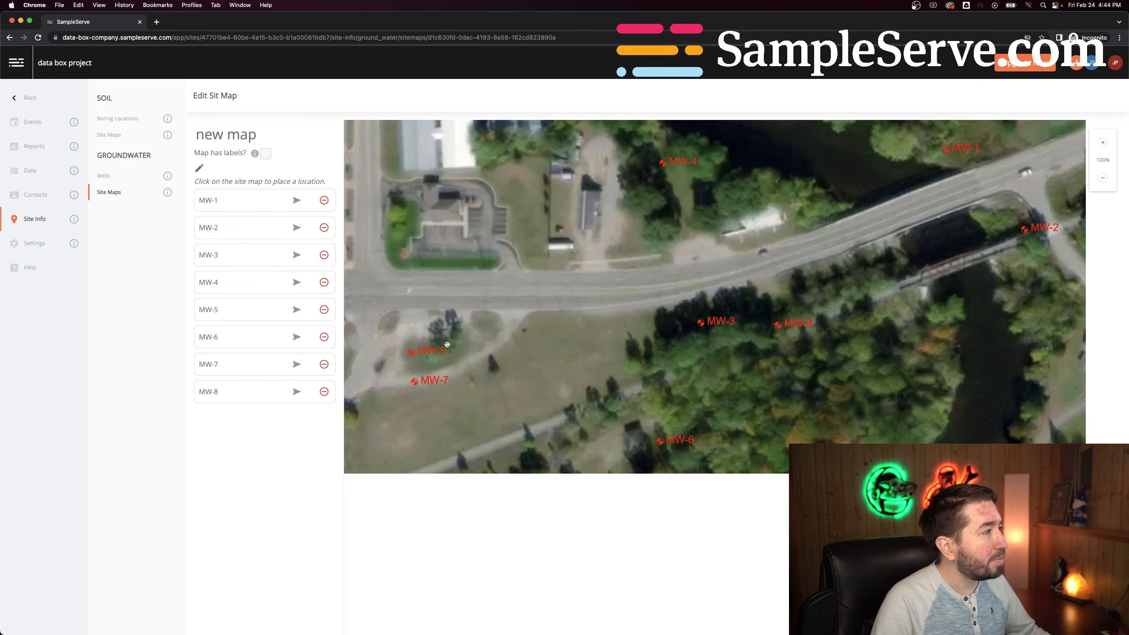
Step: Base the groundwater boxmap on new map, 12/12/2018 results and 201/213 DW Tier 1 criteria
{"action": "left_click", "coordinate": [39, 149]}
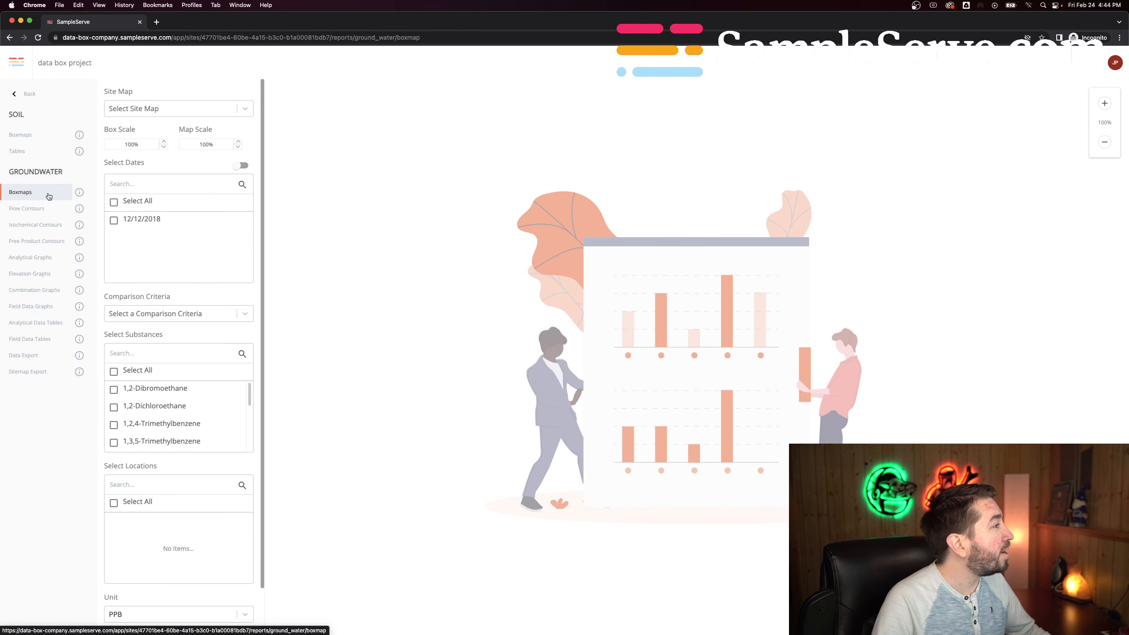
{"action": "left_click", "coordinate": [168, 111]}
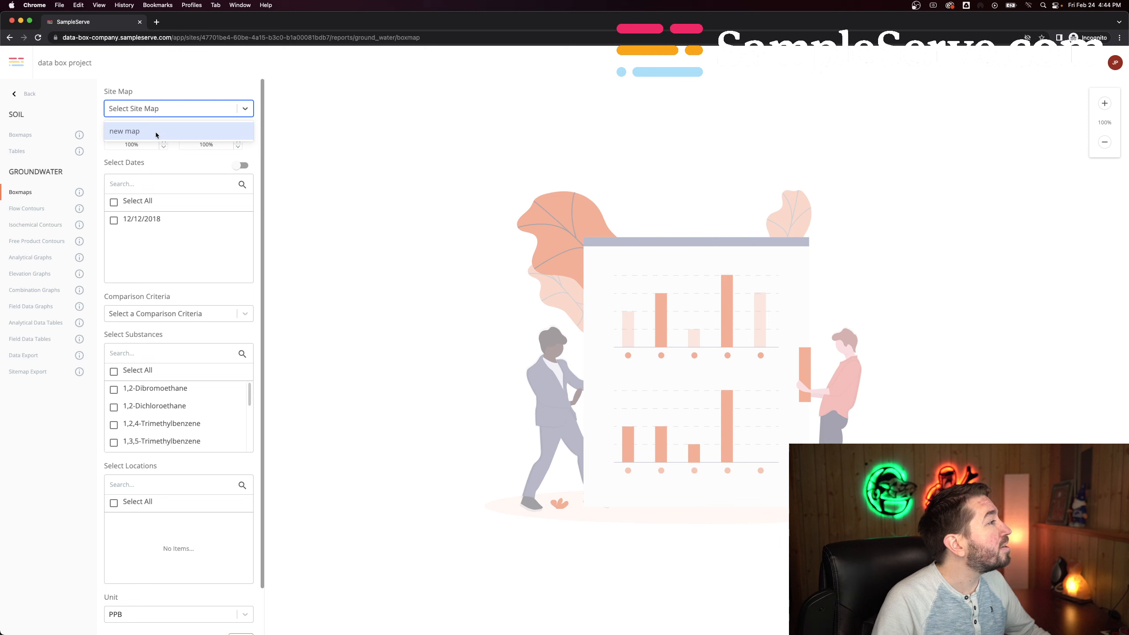
{"action": "left_click", "coordinate": [156, 132]}
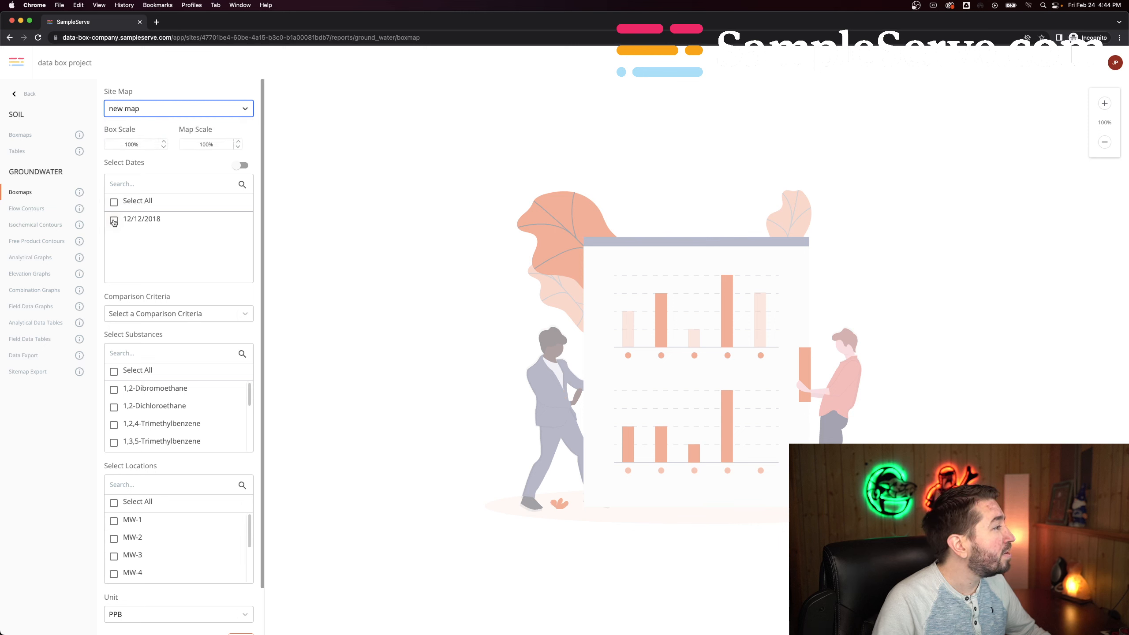
{"action": "left_click", "coordinate": [113, 221]}
{"action": "left_click", "coordinate": [134, 314]}
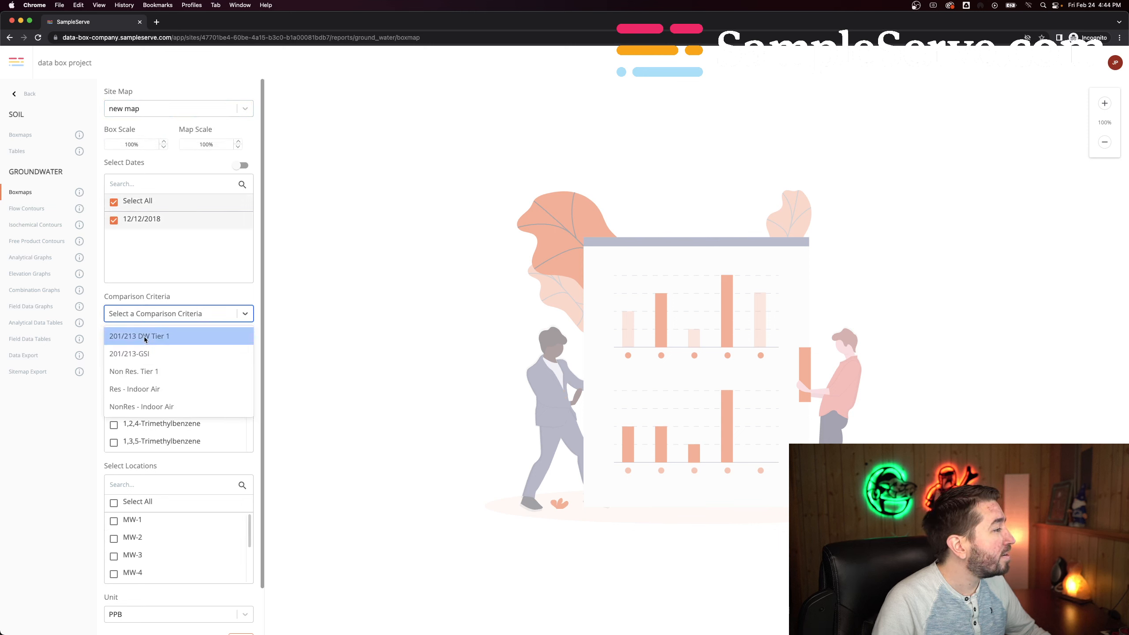
{"action": "left_click", "coordinate": [142, 335]}
Step: Include all substances and all well locations in the boxmap
{"action": "scroll", "coordinate": [173, 329], "scroll_direction": "down", "scroll_amount": 1}
{"action": "left_click", "coordinate": [114, 342]}
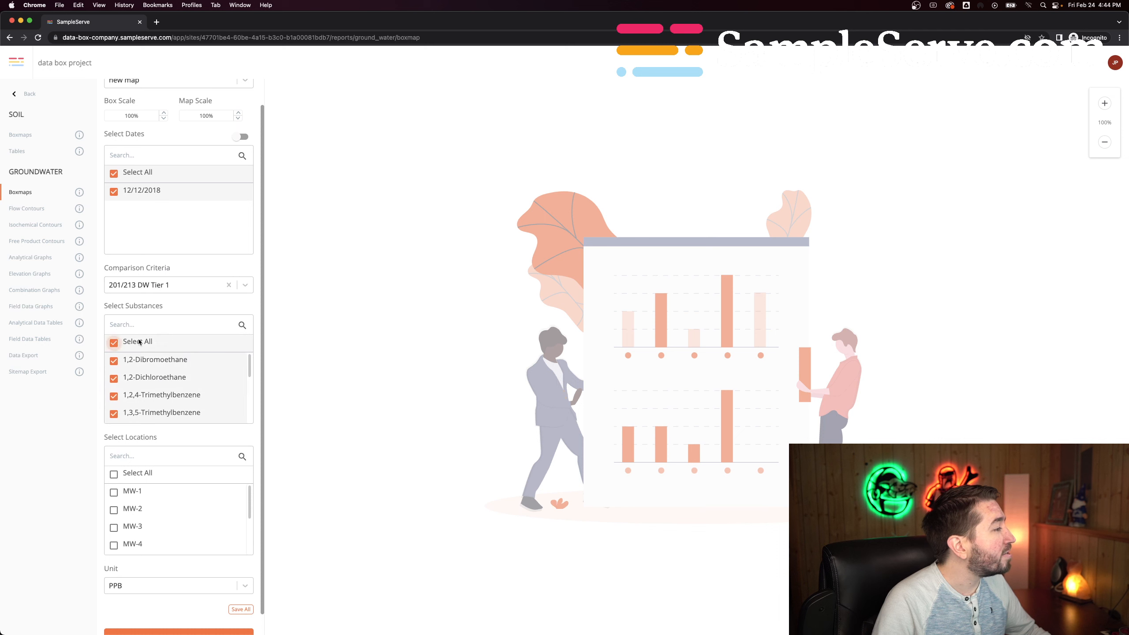
{"action": "scroll", "coordinate": [154, 337], "scroll_direction": "down", "scroll_amount": 1}
{"action": "left_click", "coordinate": [114, 452]}
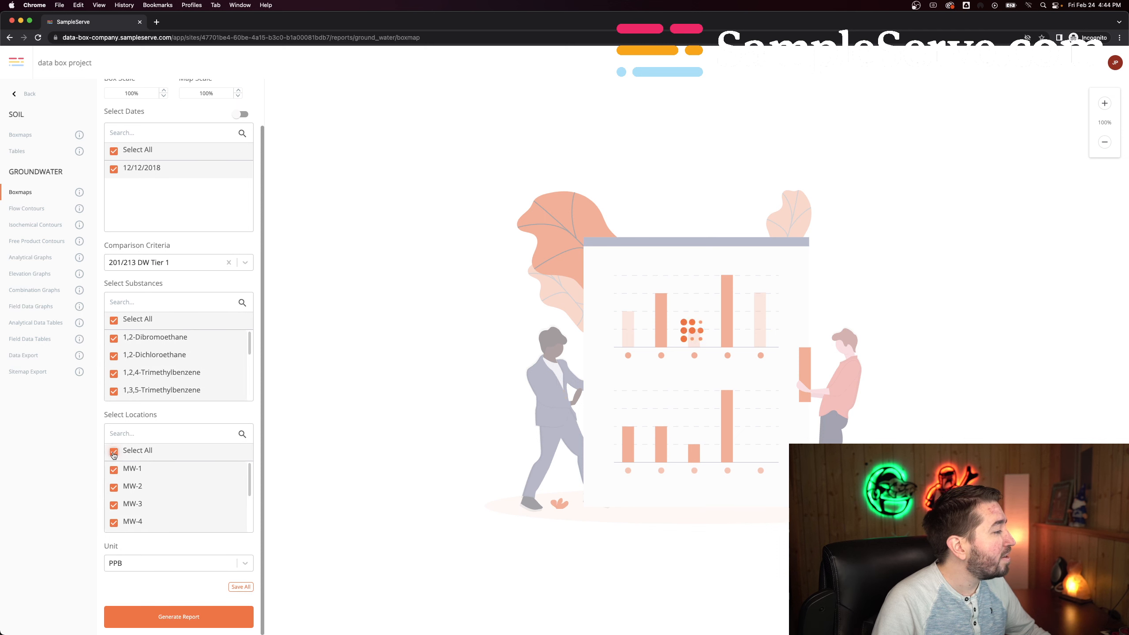
{"action": "scroll", "coordinate": [187, 378], "scroll_direction": "down", "scroll_amount": 1}
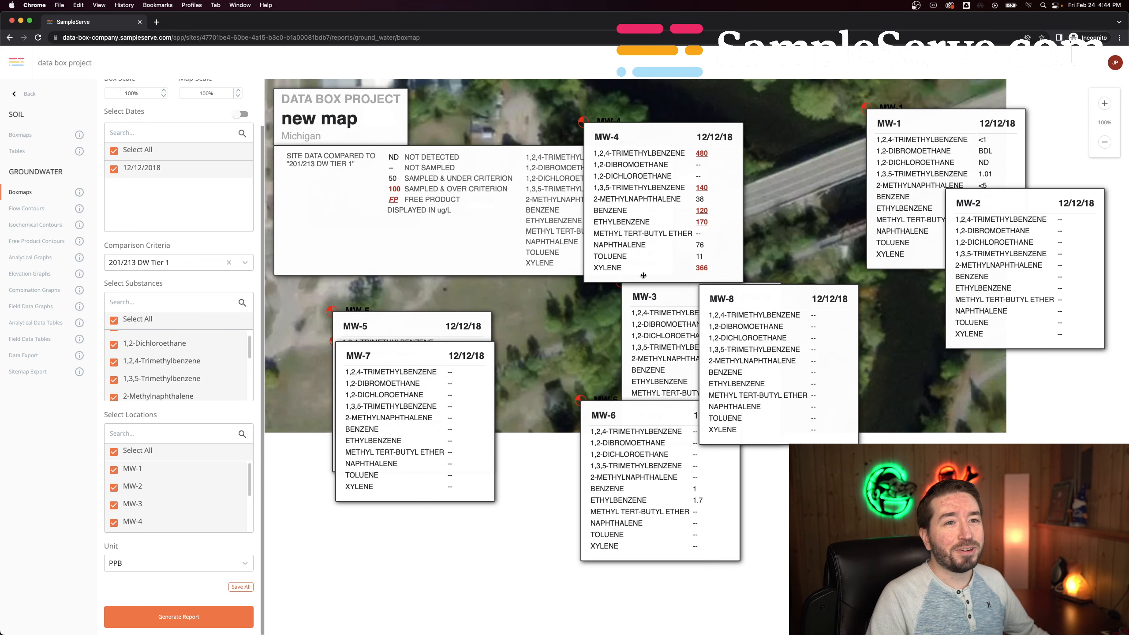
{"action": "scroll", "coordinate": [200, 206], "scroll_direction": "up", "scroll_amount": 2}
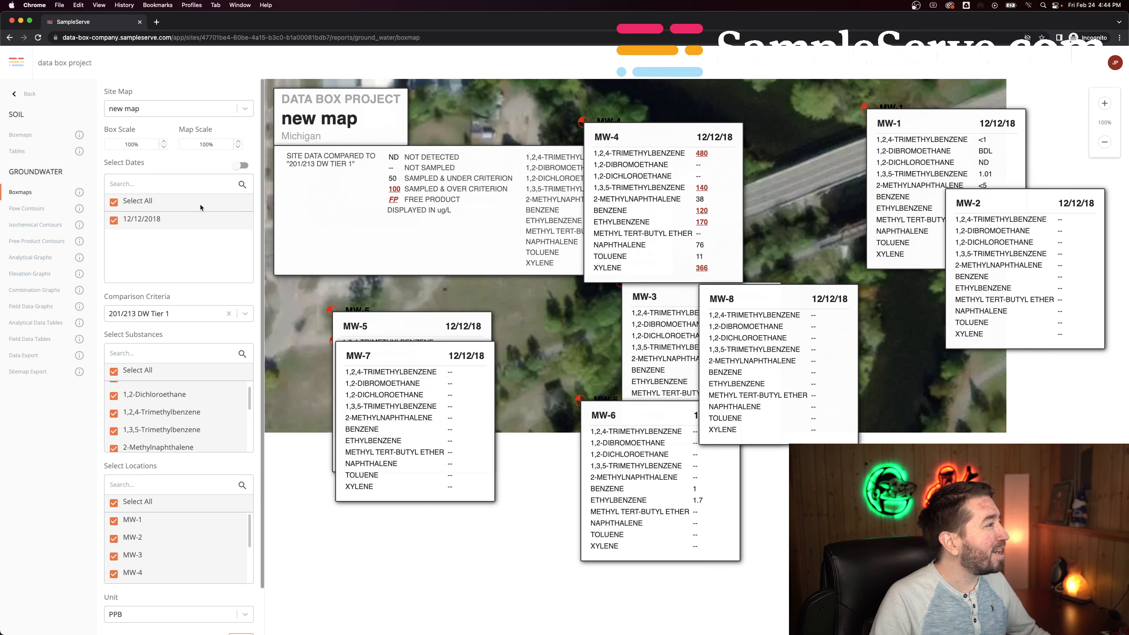
Step: Set box scale to 75% and map scale to 150%, zooming the boxmap out to 73%
{"action": "left_click", "coordinate": [164, 148]}
{"action": "left_click", "coordinate": [164, 147]}
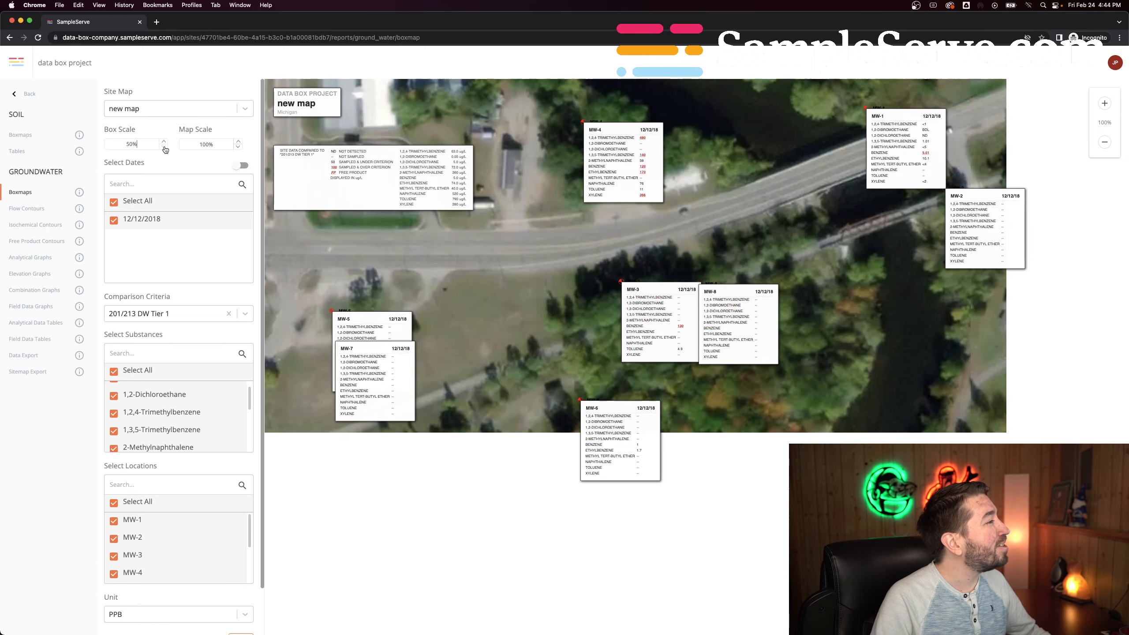
{"action": "left_click", "coordinate": [238, 142]}
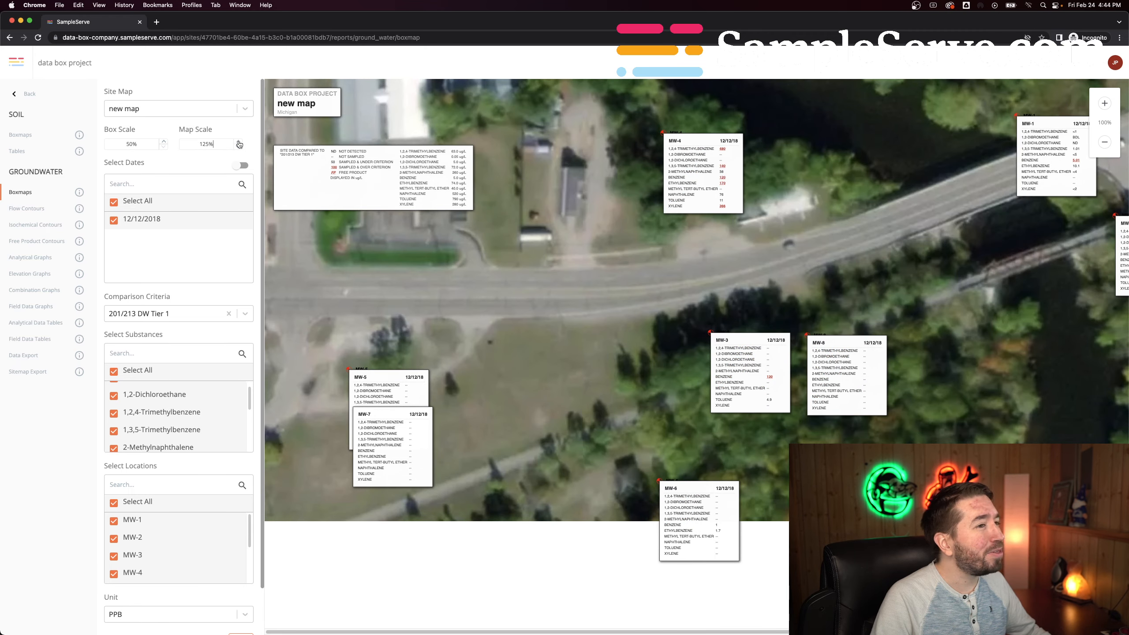
{"action": "left_click", "coordinate": [238, 142]}
{"action": "left_click", "coordinate": [164, 140]}
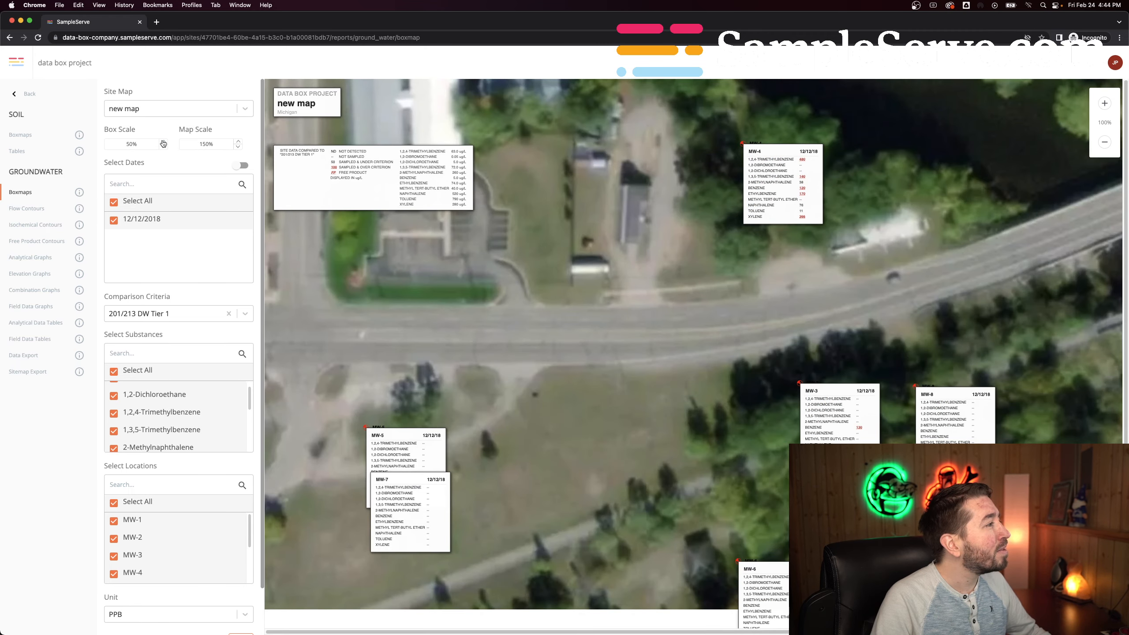
{"action": "left_click", "coordinate": [1099, 143]}
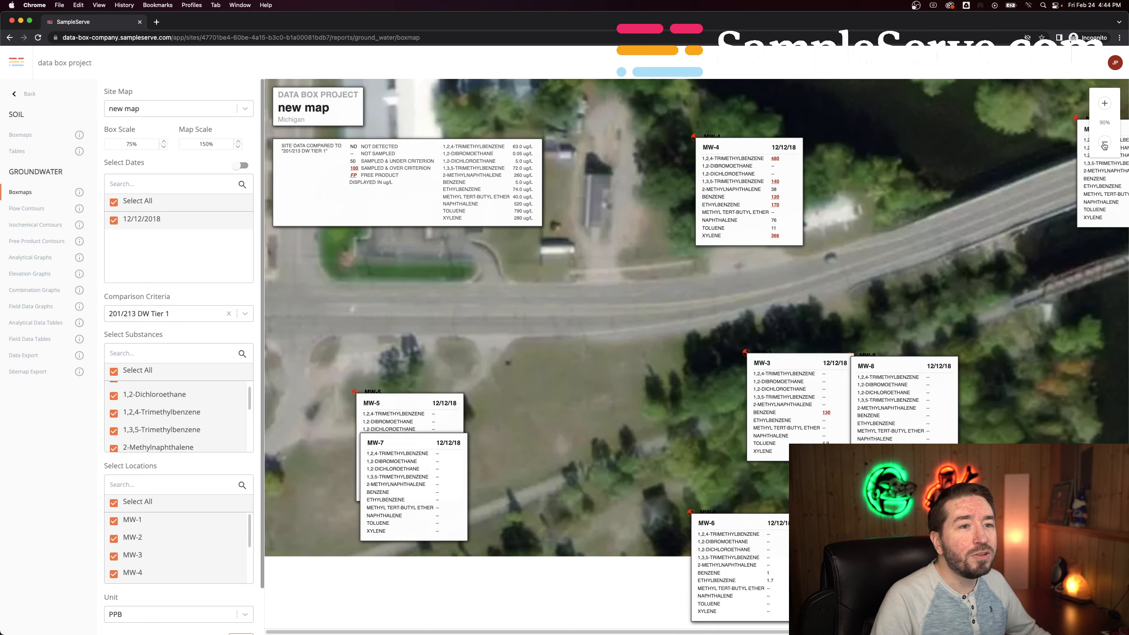
{"action": "left_click", "coordinate": [1099, 143]}
{"action": "left_click", "coordinate": [1099, 144]}
Step: Reposition the MW-1 to MW-8 data boxes beside their well markers and nudge the legend up
{"action": "left_click_drag", "start_coordinate": [846, 215], "coordinate": [842, 238]}
{"action": "left_click_drag", "start_coordinate": [656, 206], "coordinate": [662, 211]}
{"action": "left_click_drag", "start_coordinate": [378, 424], "coordinate": [406, 430]}
{"action": "left_click_drag", "start_coordinate": [373, 371], "coordinate": [393, 279]}
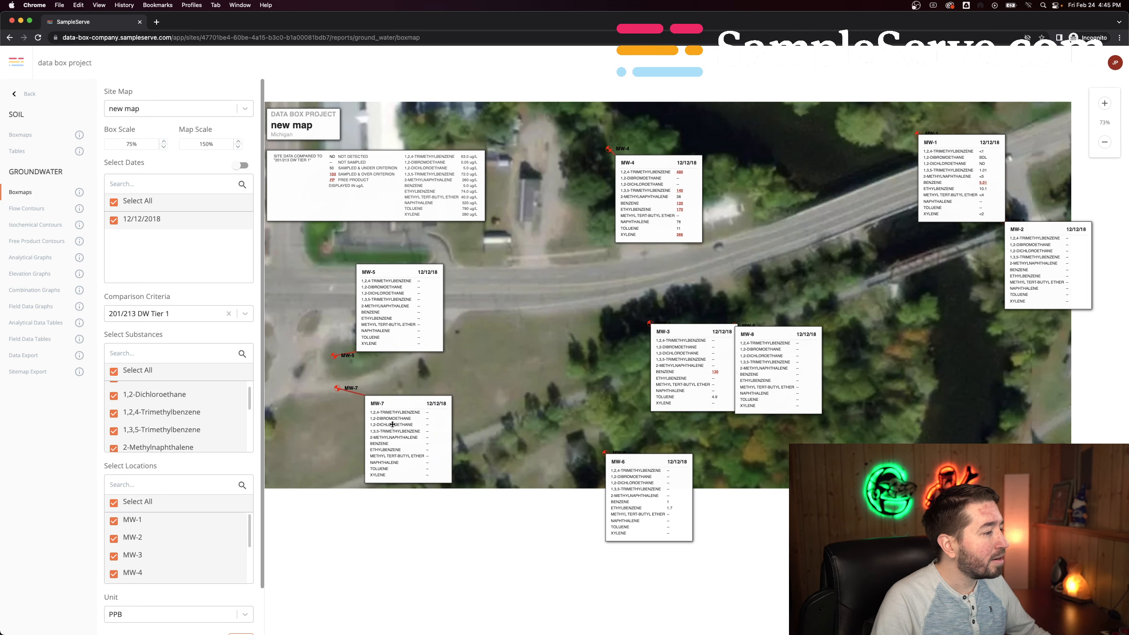
{"action": "left_click_drag", "start_coordinate": [392, 425], "coordinate": [385, 407]}
{"action": "left_click_drag", "start_coordinate": [673, 375], "coordinate": [565, 360]}
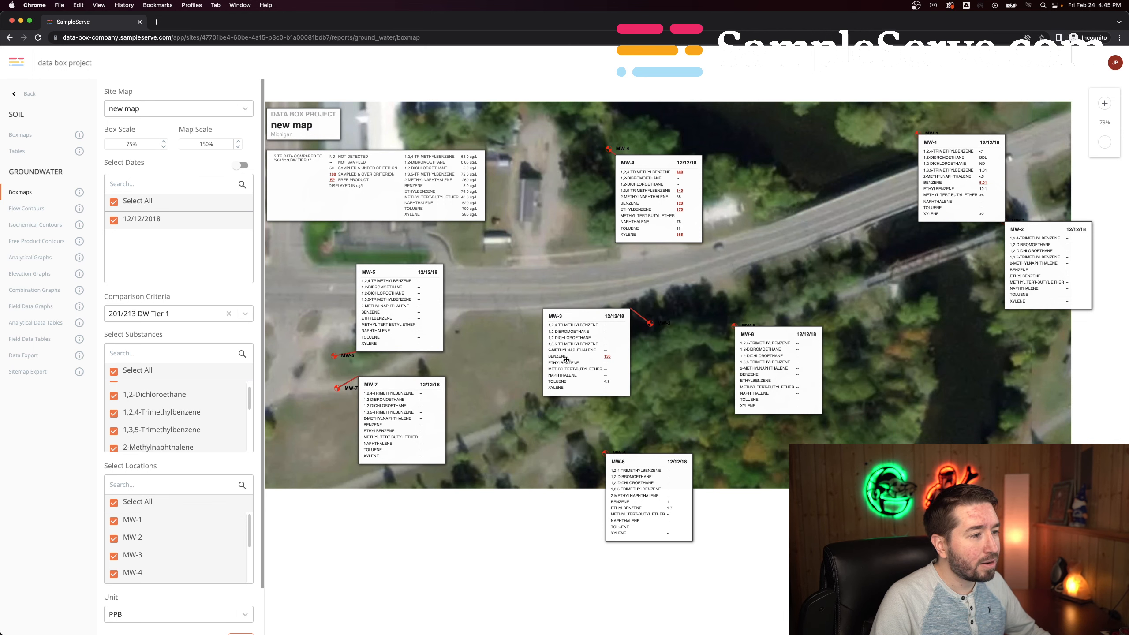
{"action": "left_click_drag", "start_coordinate": [635, 477], "coordinate": [671, 410]}
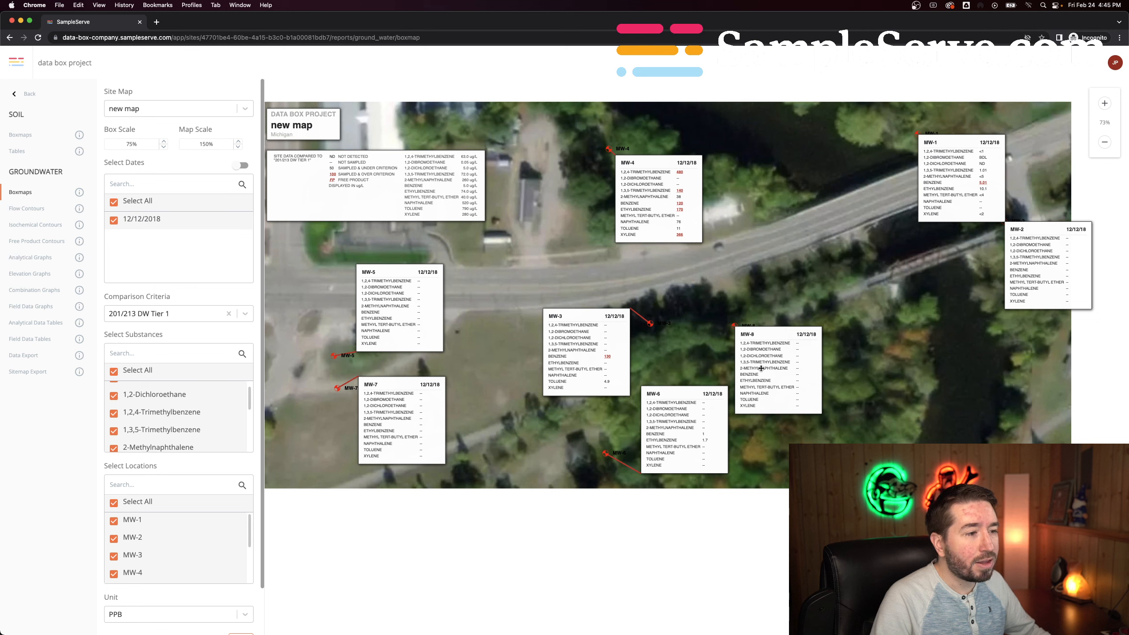
{"action": "left_click_drag", "start_coordinate": [761, 368], "coordinate": [792, 360]}
{"action": "left_click_drag", "start_coordinate": [976, 164], "coordinate": [866, 171]}
{"action": "left_click_drag", "start_coordinate": [1026, 260], "coordinate": [971, 273]}
{"action": "left_click_drag", "start_coordinate": [658, 191], "coordinate": [668, 192]}
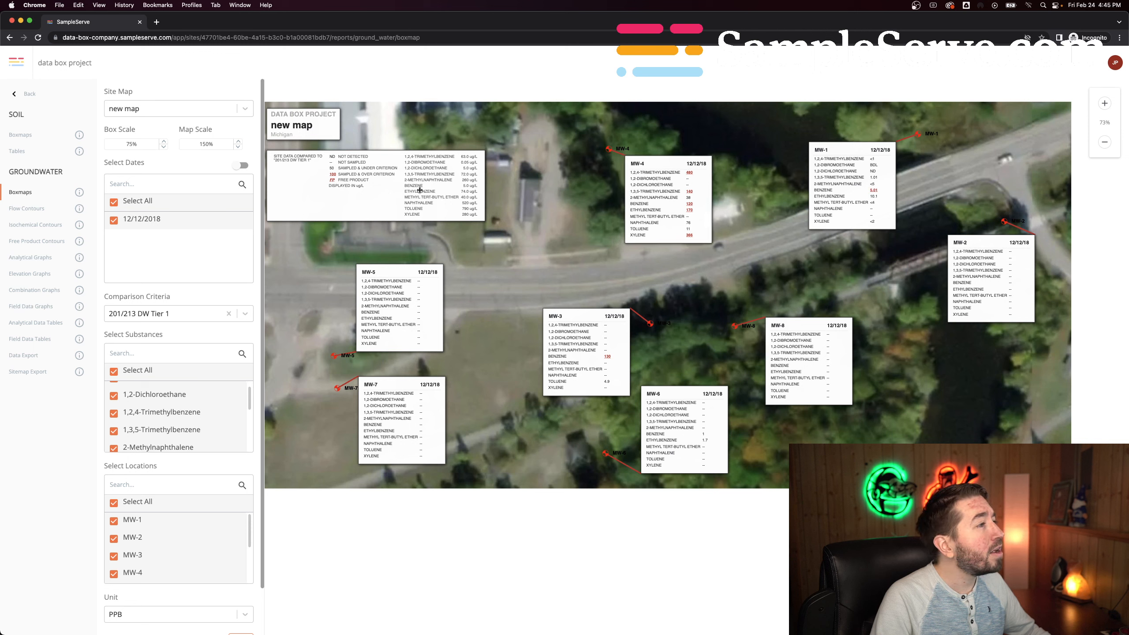
{"action": "left_click_drag", "start_coordinate": [407, 190], "coordinate": [407, 180]}
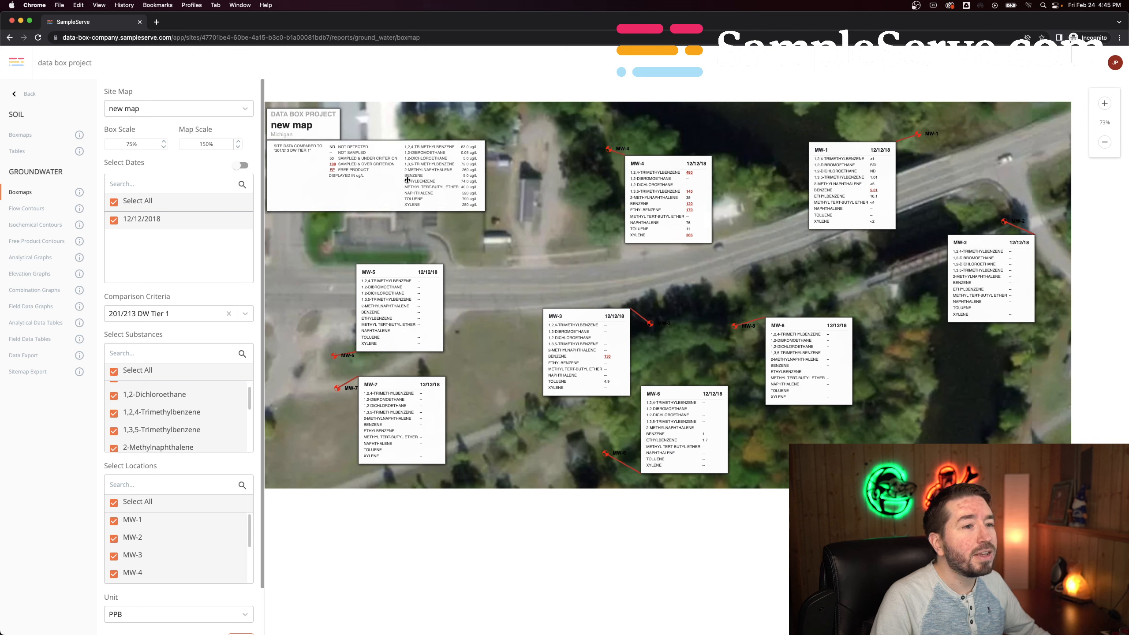
Step: Save the boxmap settings and generate the PDF report
{"action": "scroll", "coordinate": [177, 542], "scroll_direction": "down", "scroll_amount": 5}
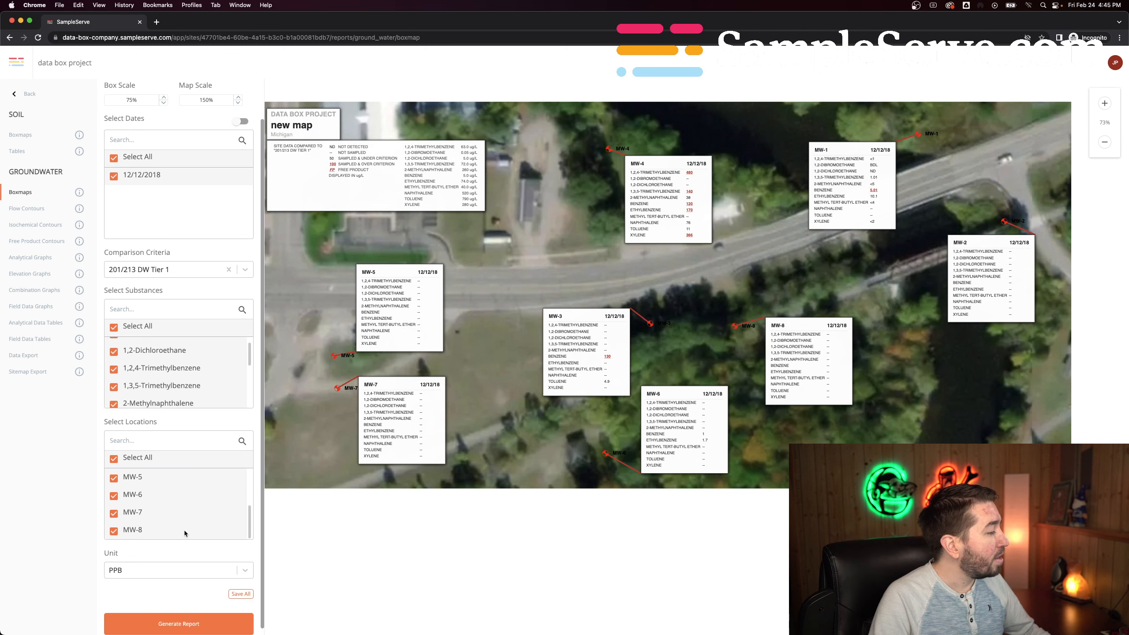
{"action": "left_click", "coordinate": [237, 588]}
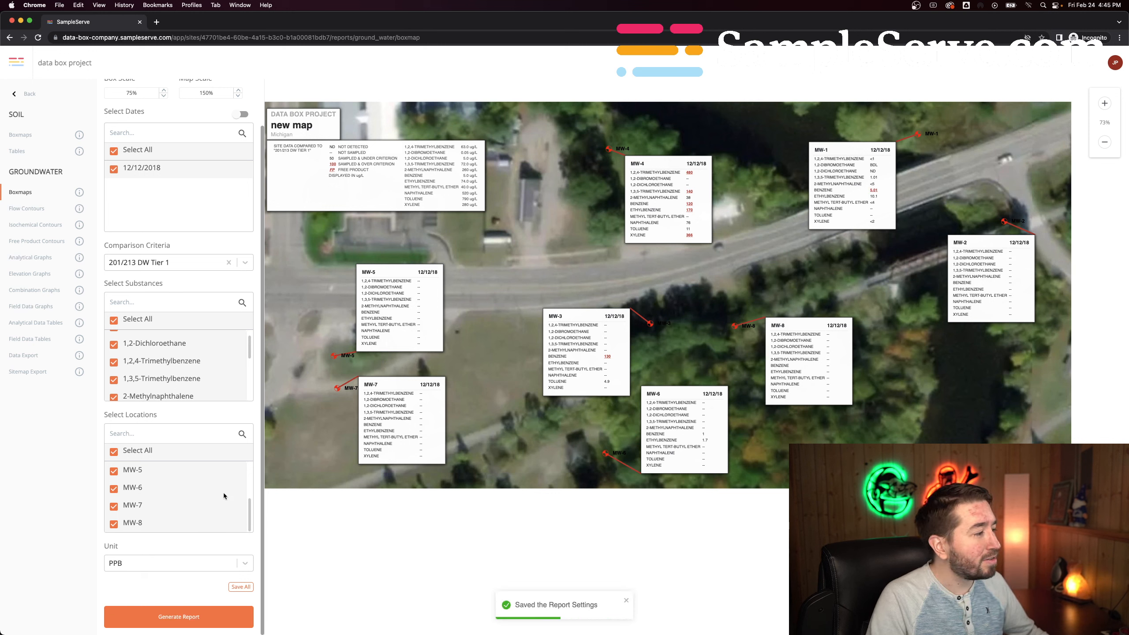
{"action": "left_click", "coordinate": [199, 618]}
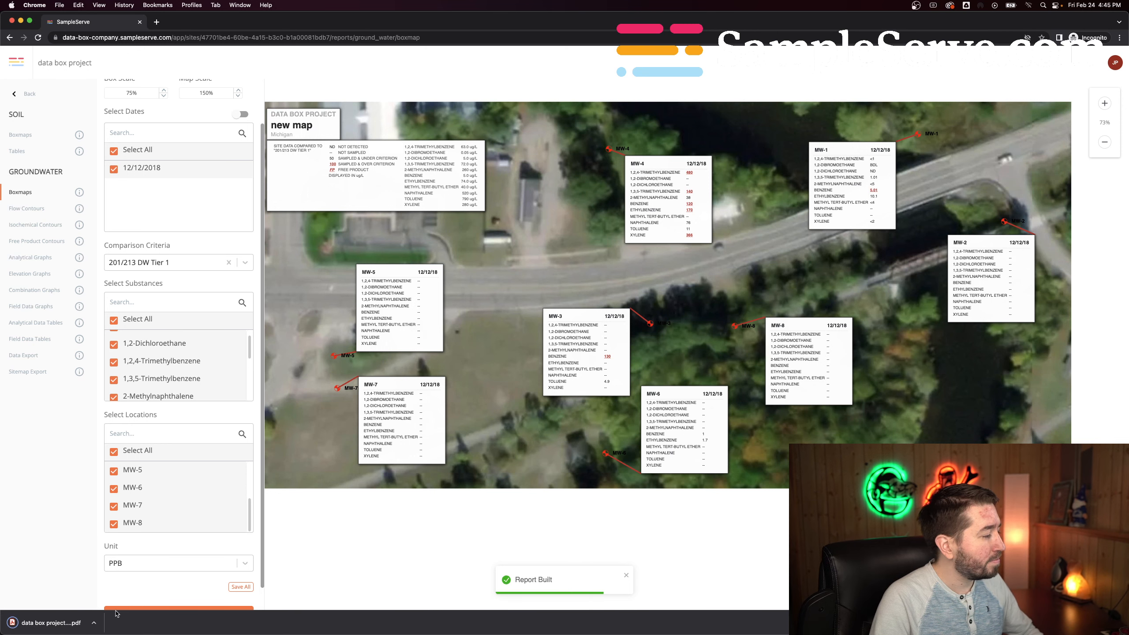
Step: Open the downloaded Analytical Boxmap PDF showing all eight well data boxes in Chrome
{"action": "left_click", "coordinate": [50, 622]}
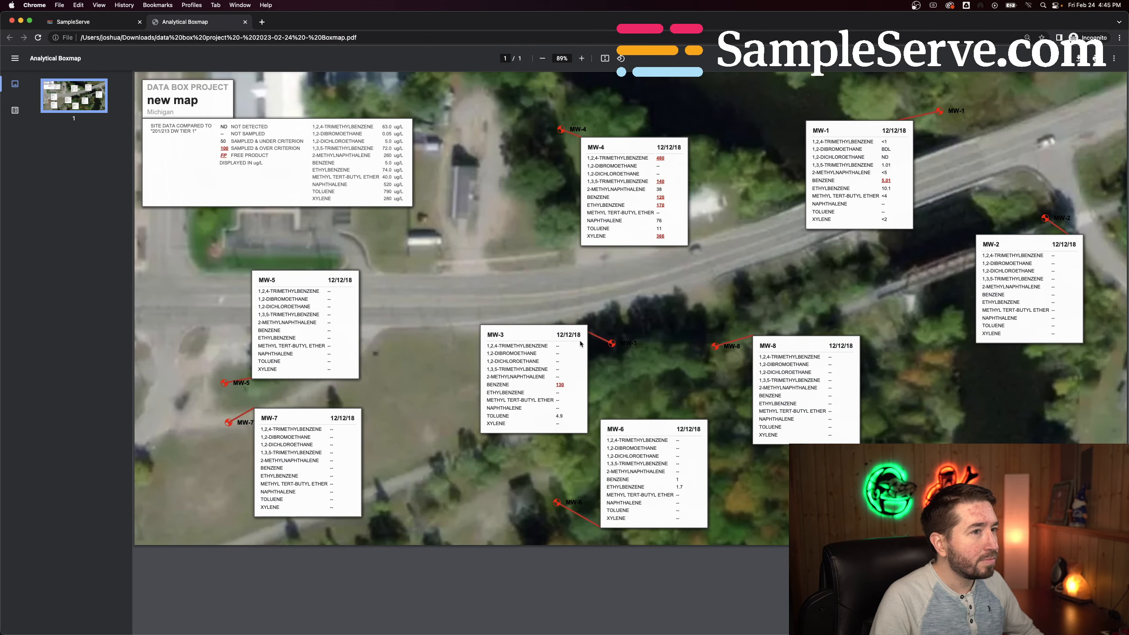